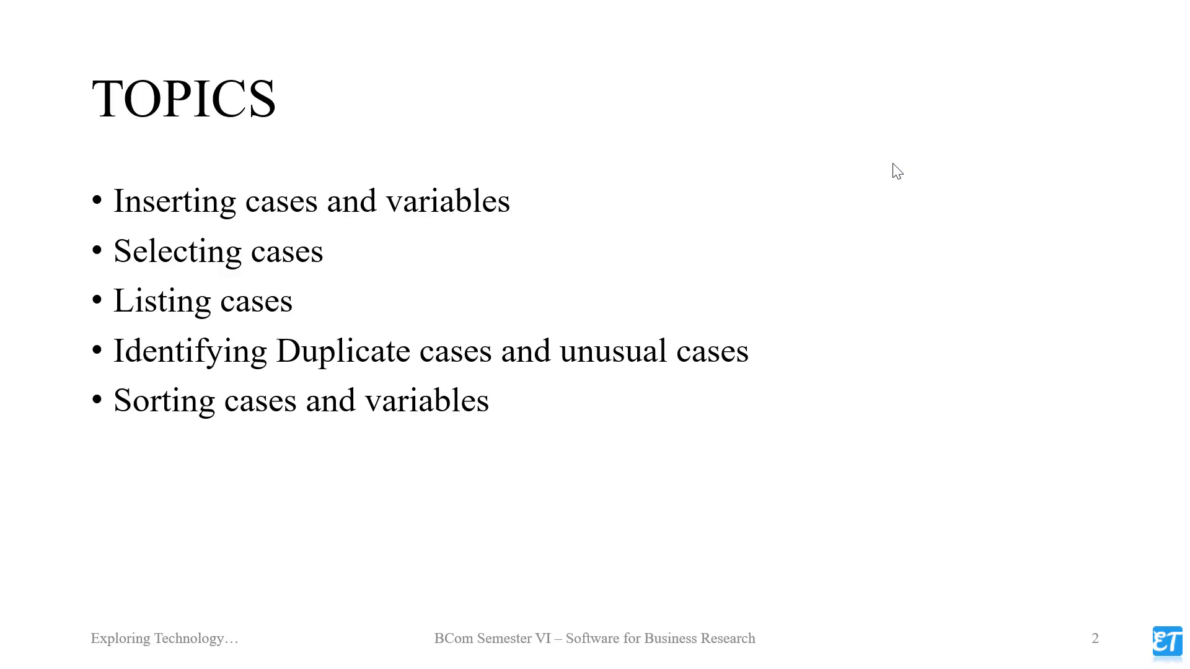
Step: Advance the slideshow from the TOPICS slide to slide 3, 'Inserting cases and variables'
{"action": "left_click", "coordinate": [1094, 189]}
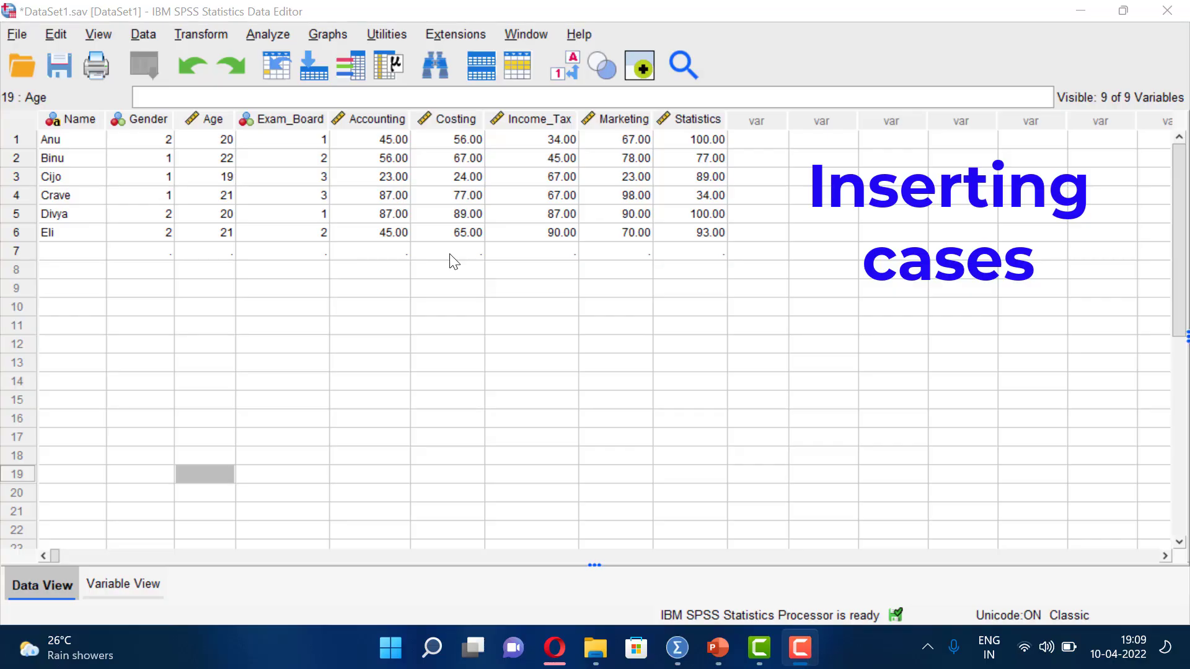
Step: In row 7, enter the student's name, Gender 2, Age 21, Exam_Board 3 and Accounting 67
{"action": "left_click", "coordinate": [75, 254]}
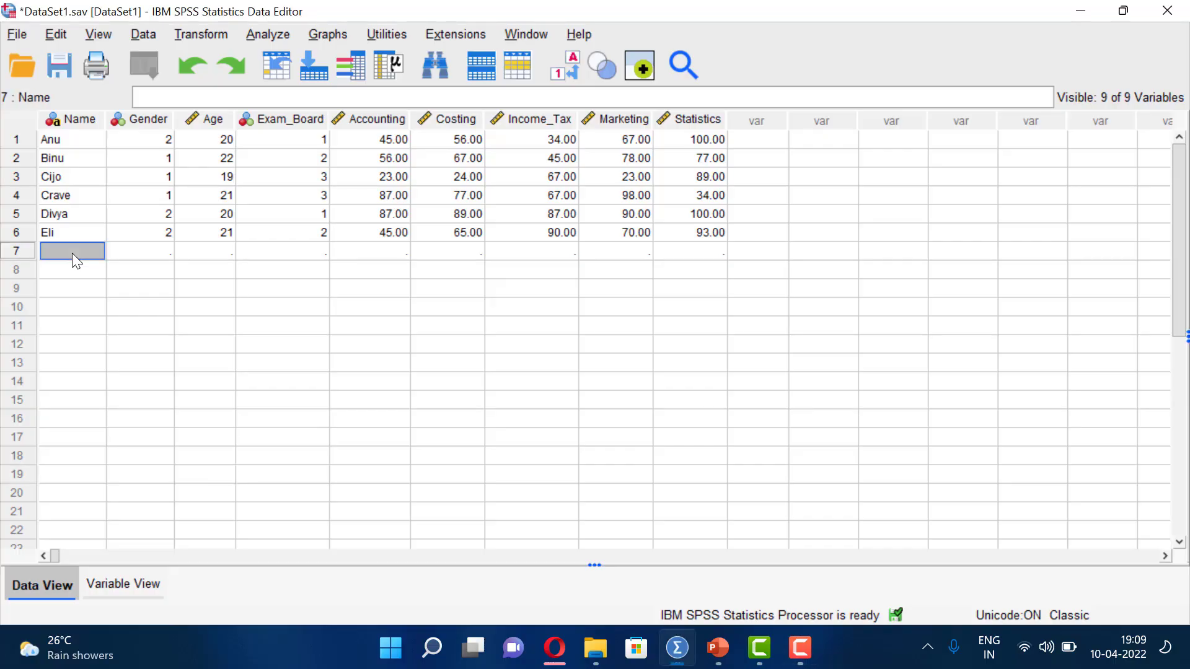
{"action": "type", "text": "Febina"}
{"action": "left_click", "coordinate": [139, 254]}
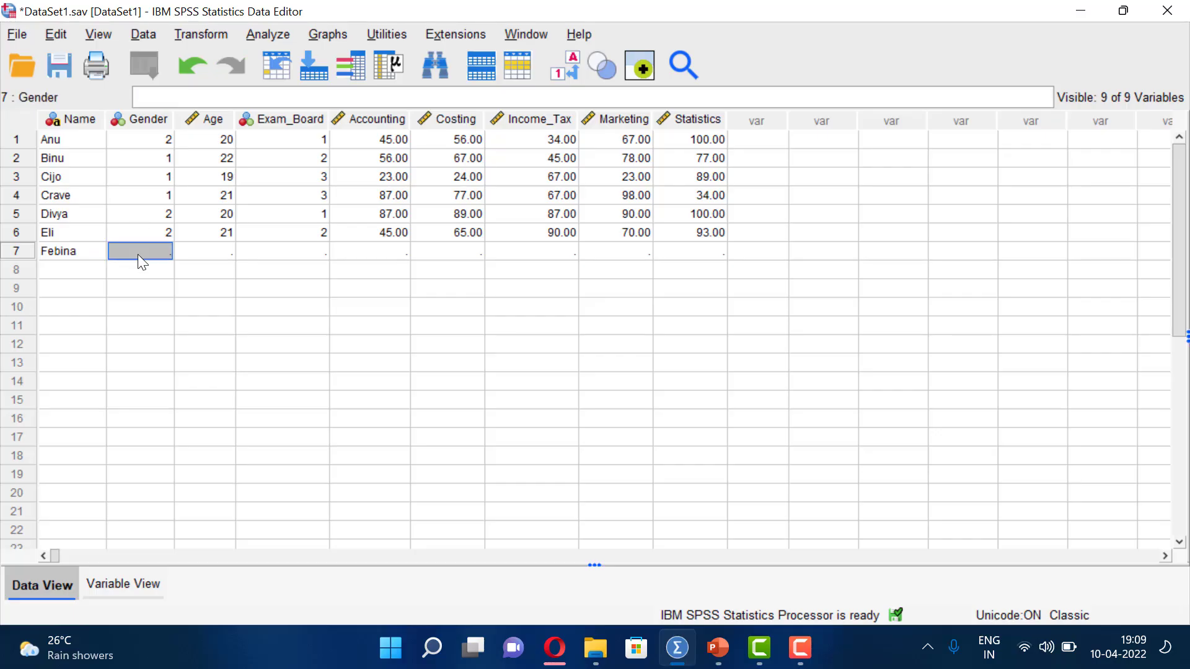
{"action": "type", "text": "2"}
{"action": "left_click", "coordinate": [221, 254]}
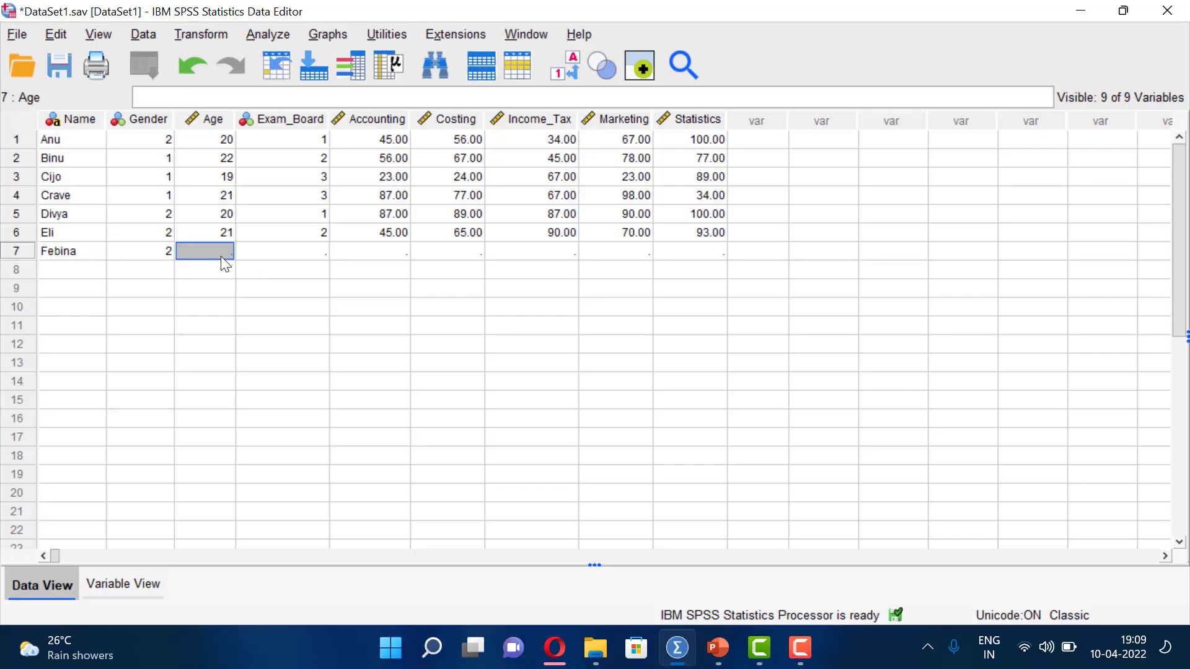
{"action": "type", "text": "21"}
{"action": "left_click", "coordinate": [288, 254]}
{"action": "type", "text": "3"}
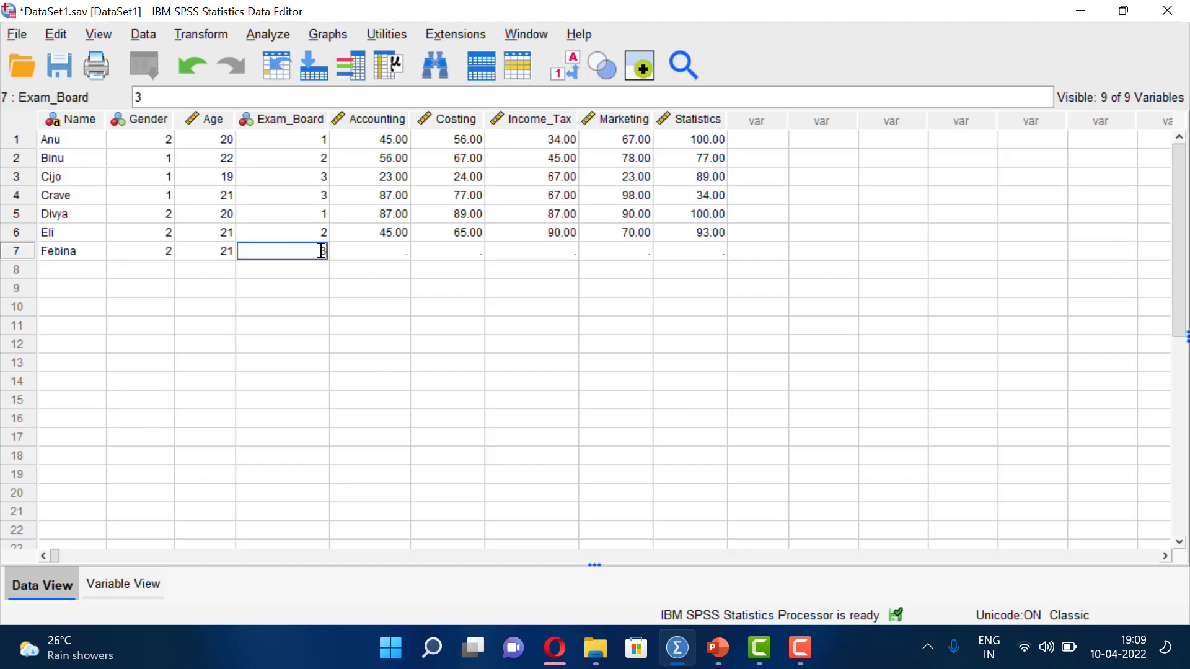
{"action": "left_click", "coordinate": [352, 253]}
{"action": "type", "text": "67"}
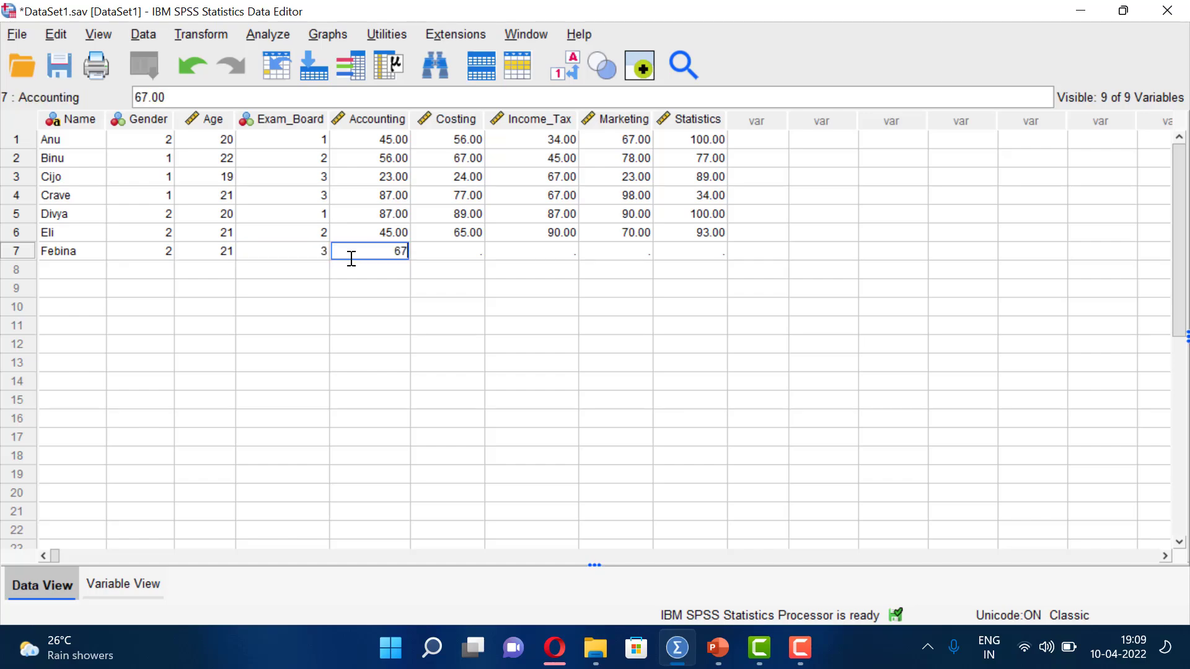
Step: Enter row 7's Costing 98, Income_Tax 56, Marketing 100 and Statistics 100, then select row 5
{"action": "left_click", "coordinate": [454, 255]}
{"action": "type", "text": "98"}
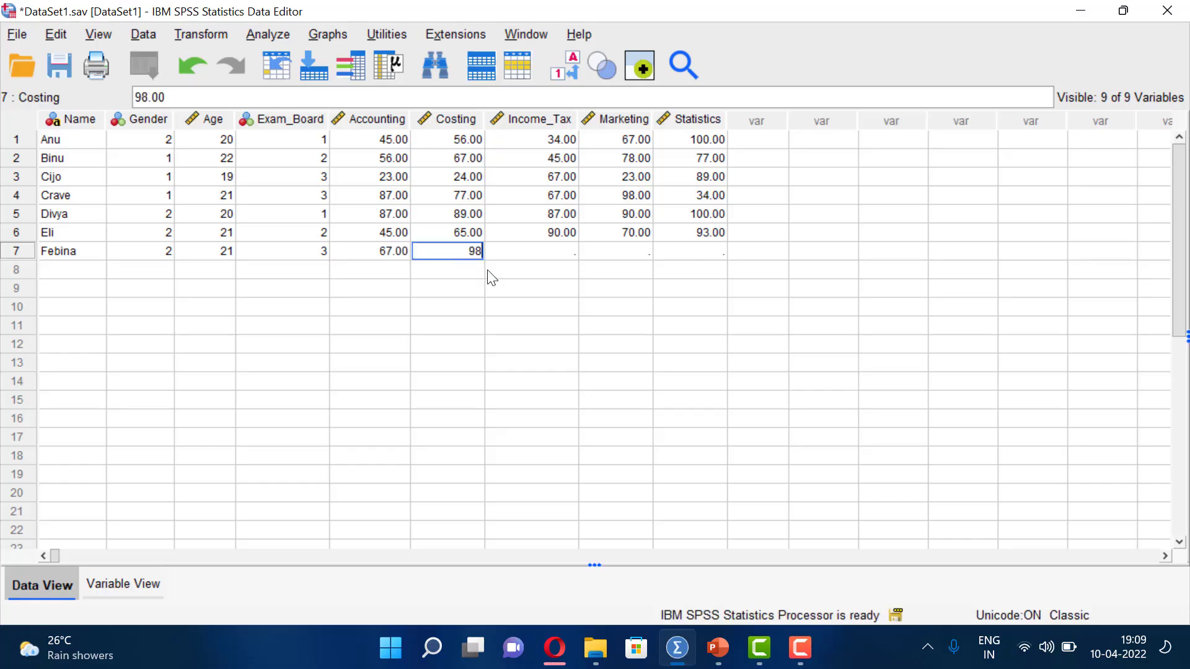
{"action": "left_click", "coordinate": [522, 255]}
{"action": "type", "text": "56"}
{"action": "left_click", "coordinate": [595, 256]}
{"action": "type", "text": "100"}
{"action": "left_click", "coordinate": [678, 254]}
{"action": "type", "text": "100"}
{"action": "left_click", "coordinate": [644, 294]}
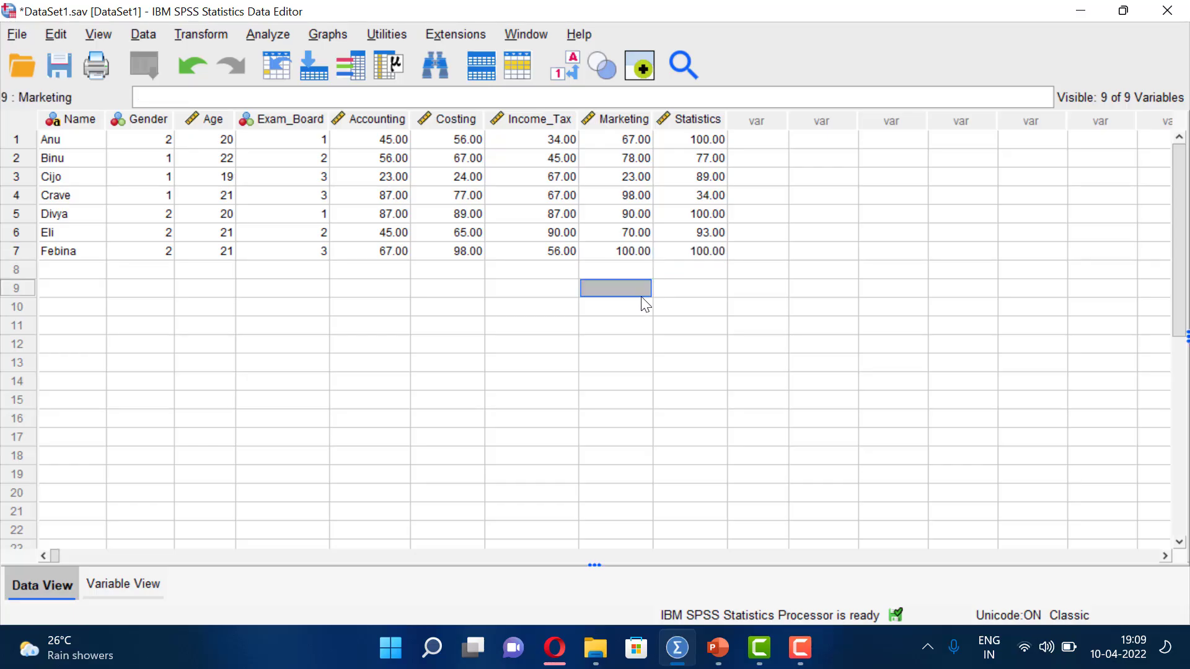
{"action": "left_click", "coordinate": [88, 214]}
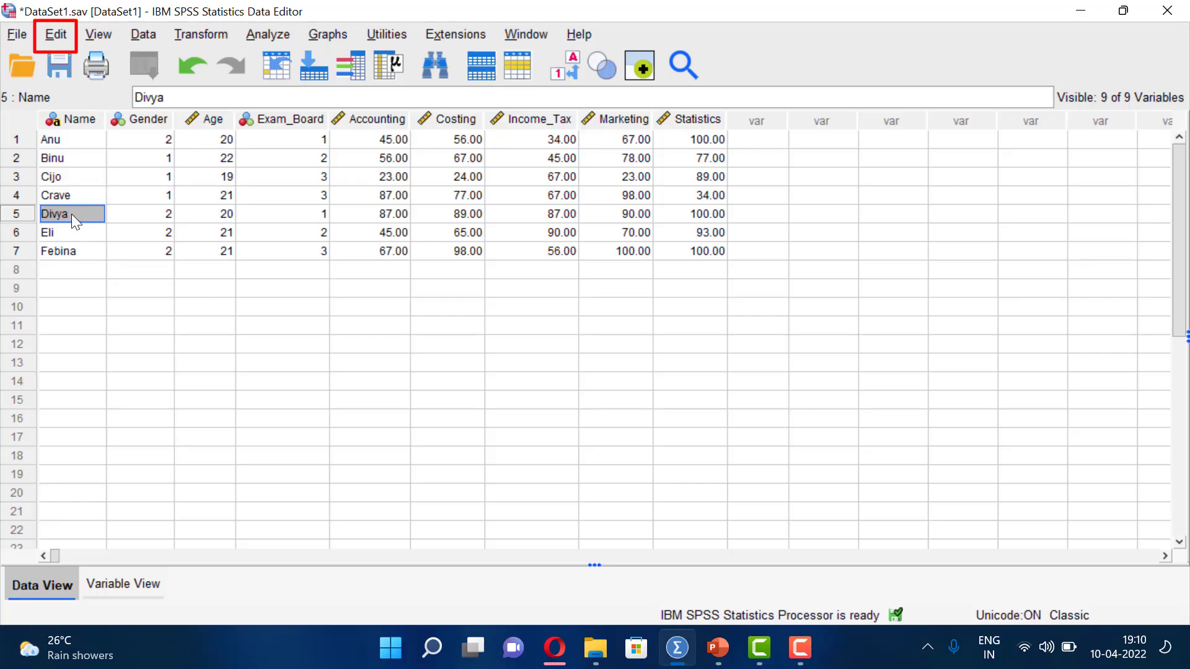
{"action": "left_click", "coordinate": [61, 31]}
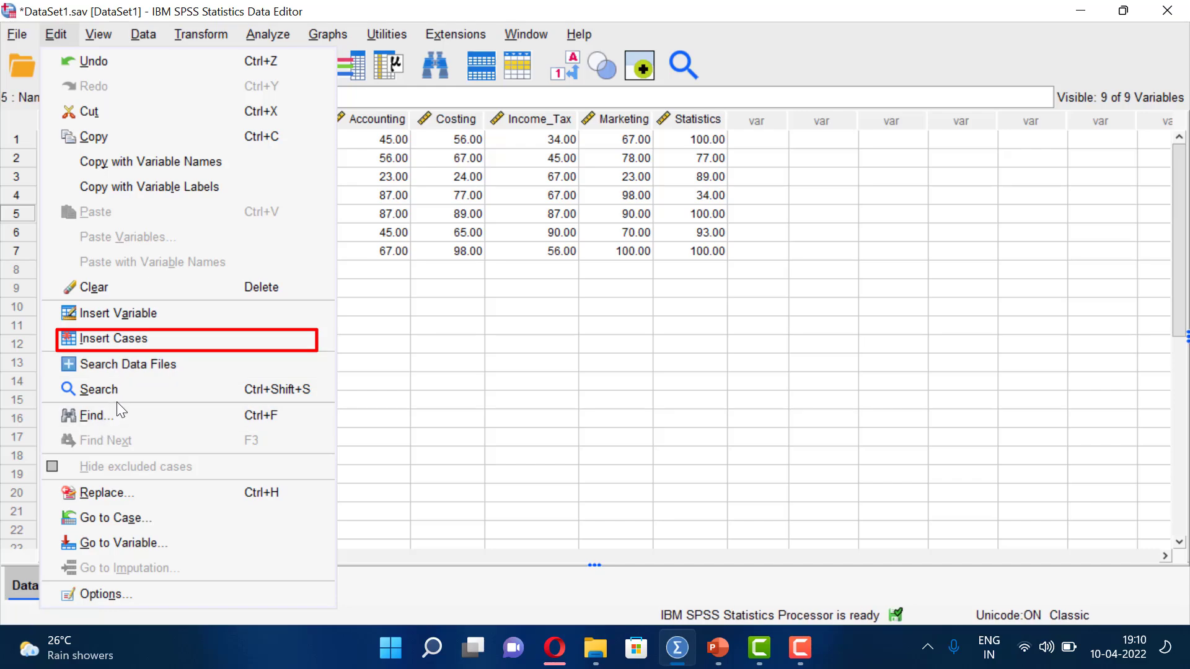
{"action": "left_click", "coordinate": [258, 342]}
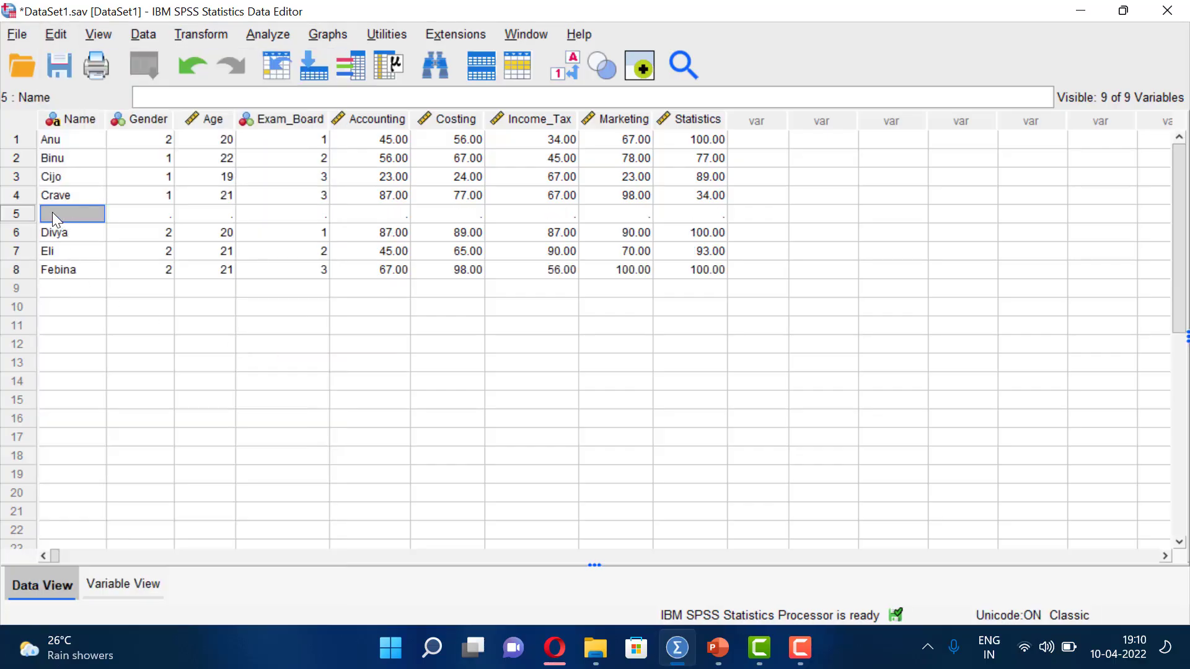
{"action": "left_click", "coordinate": [191, 78]}
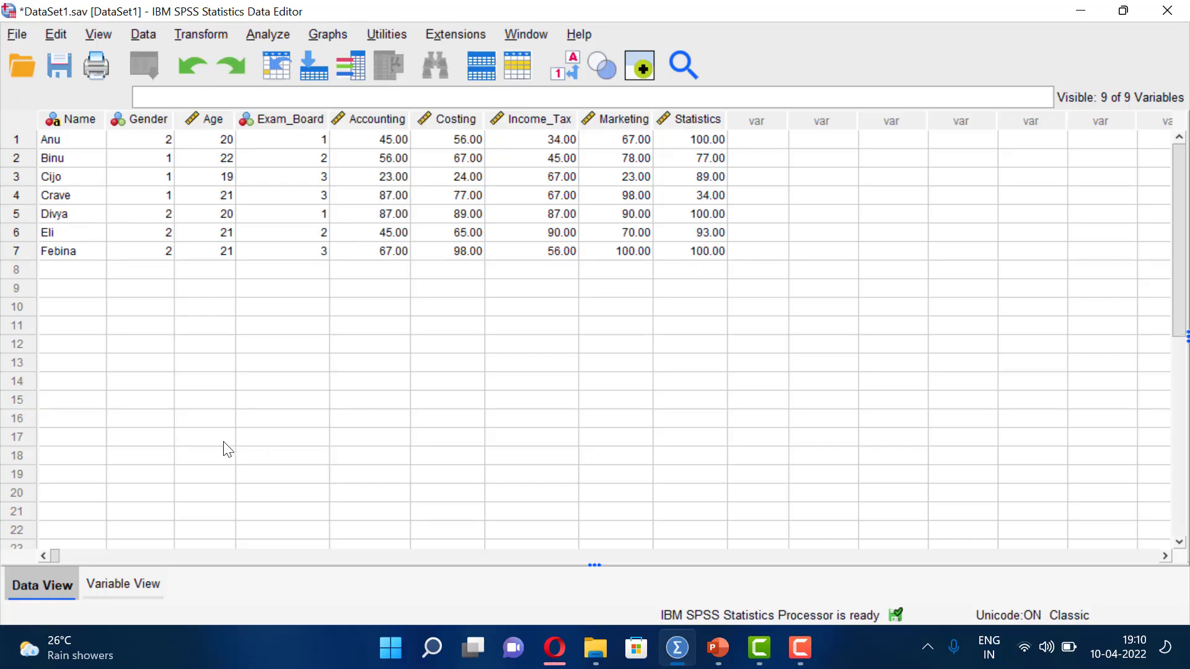
{"action": "left_click", "coordinate": [16, 197]}
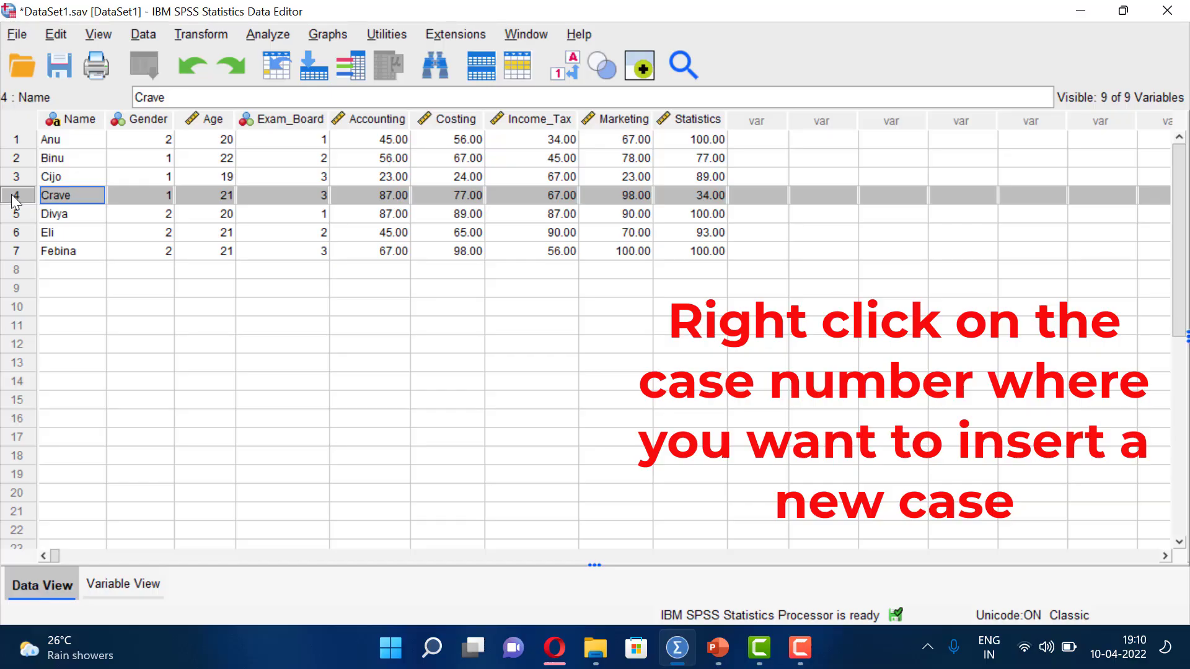
{"action": "right_click", "coordinate": [12, 195]}
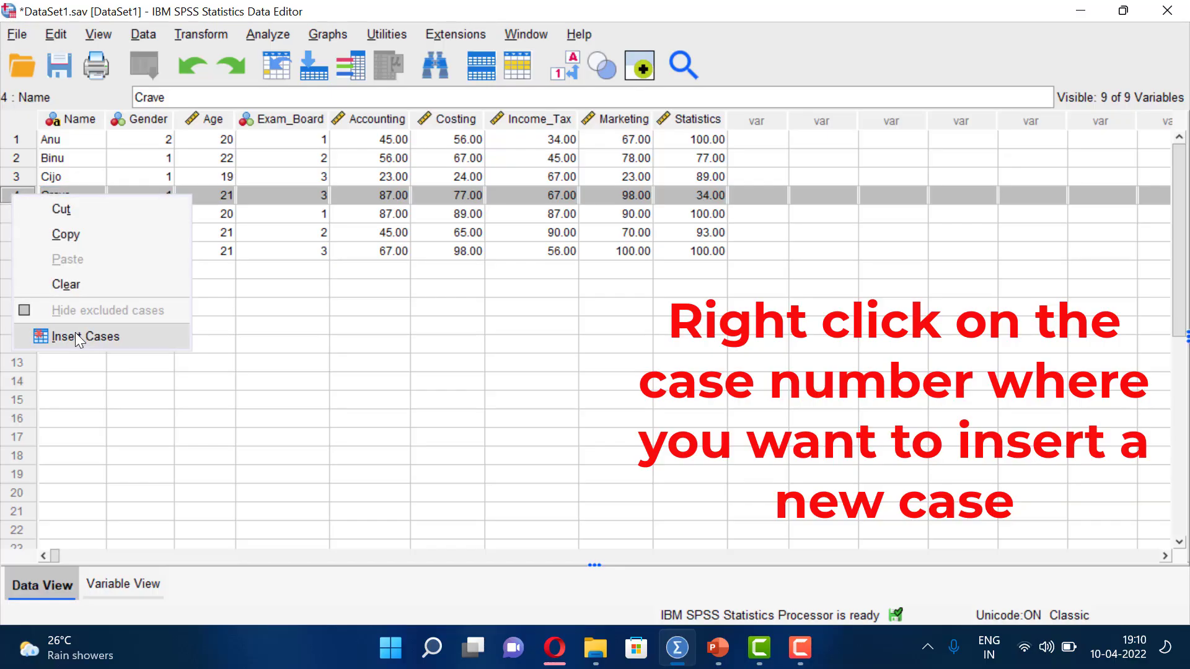
{"action": "left_click", "coordinate": [140, 337]}
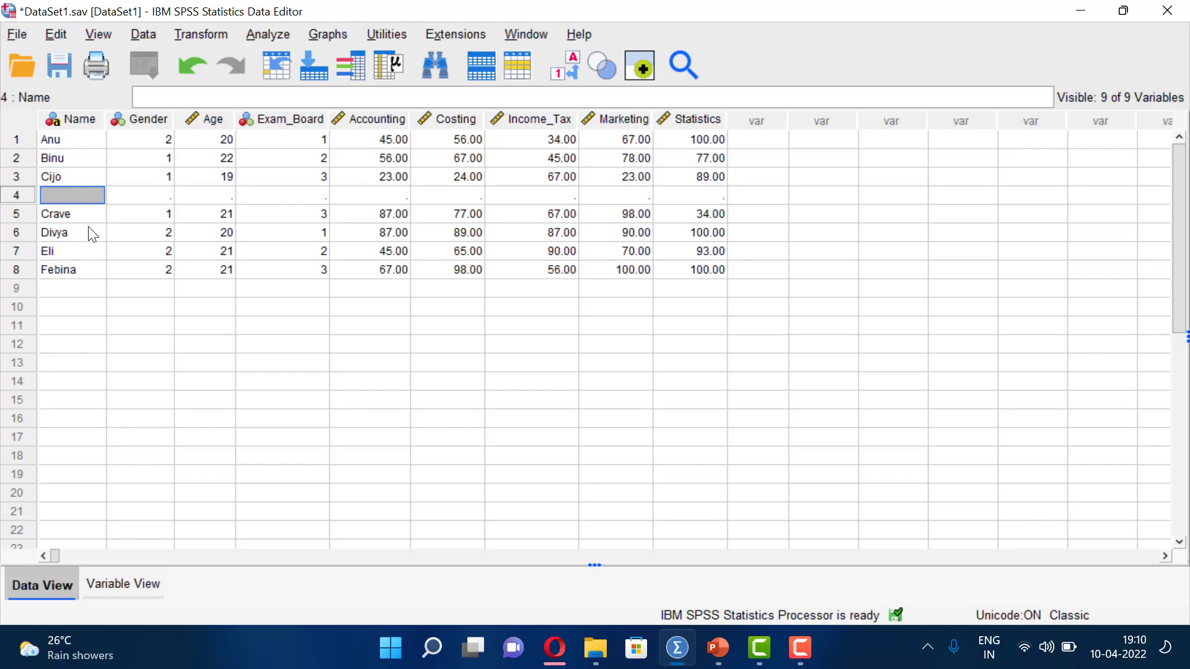
{"action": "key", "text": "ctrl+z"}
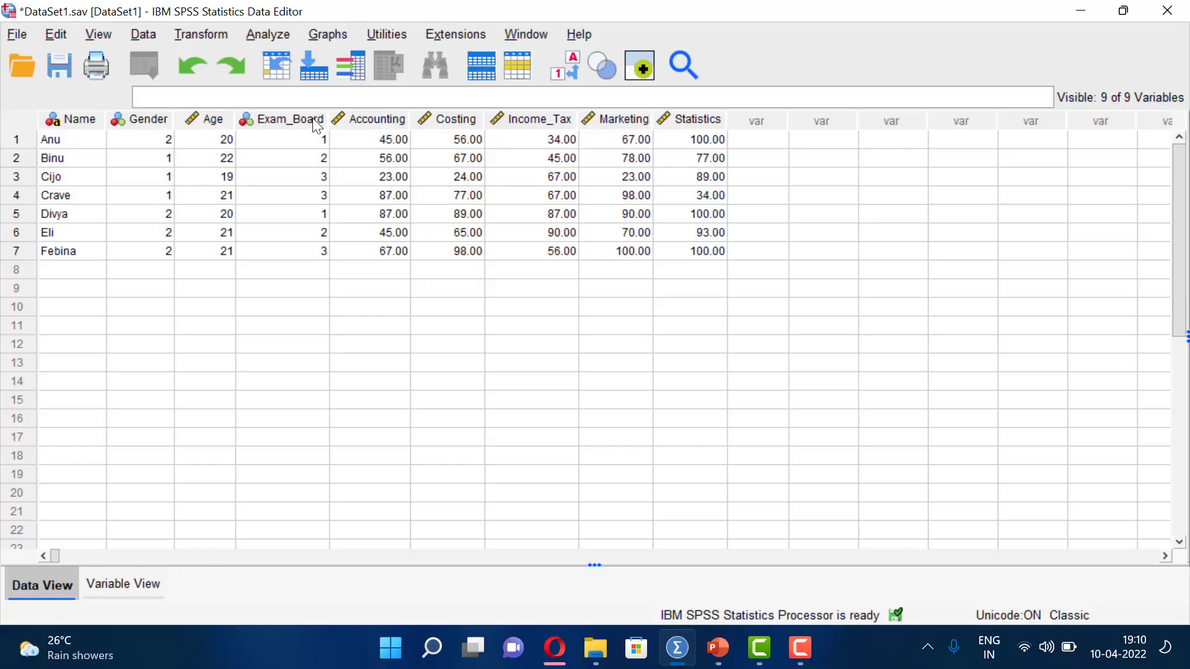
{"action": "left_click", "coordinate": [294, 124]}
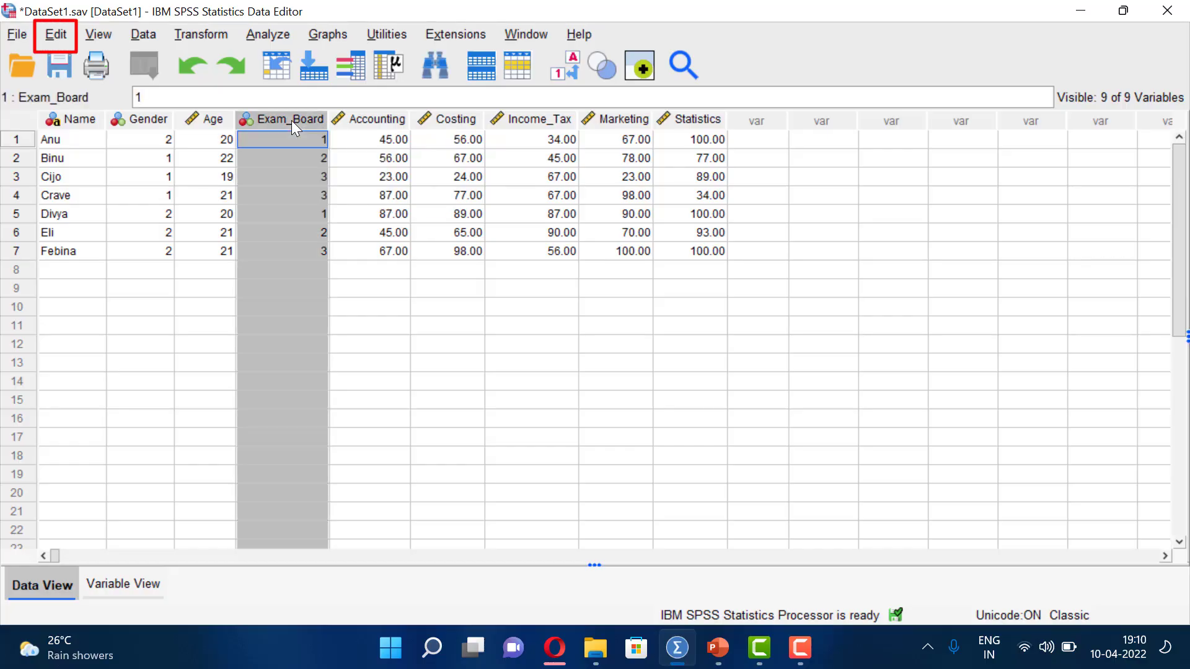
{"action": "left_click", "coordinate": [54, 37]}
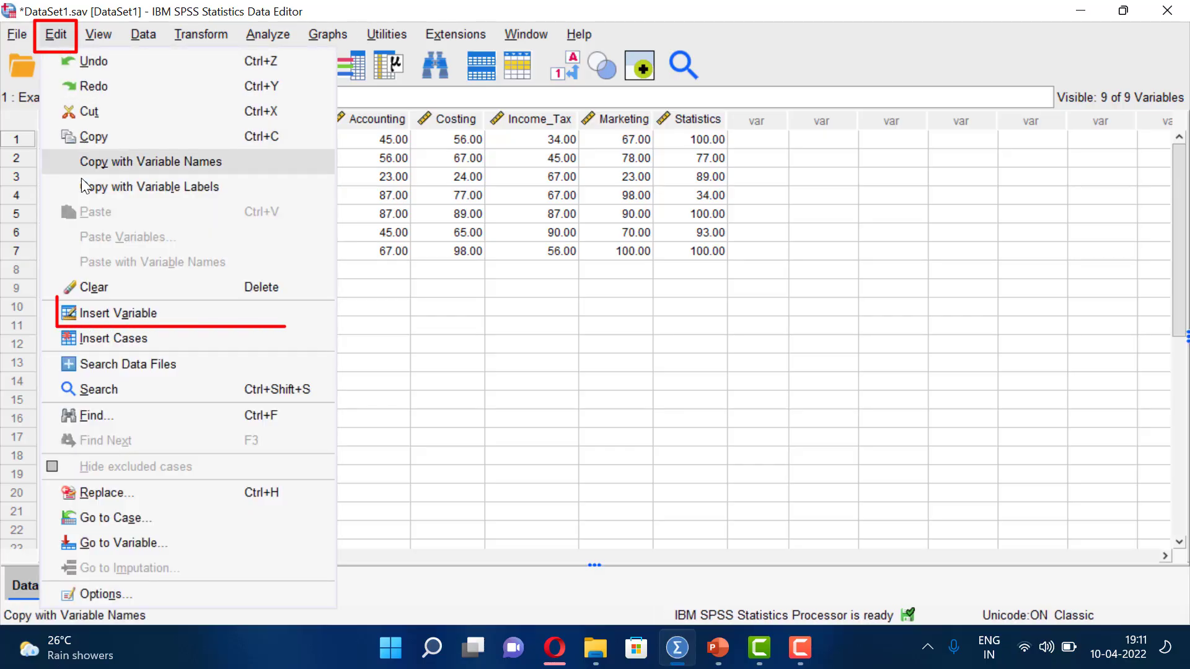
{"action": "left_click", "coordinate": [173, 311]}
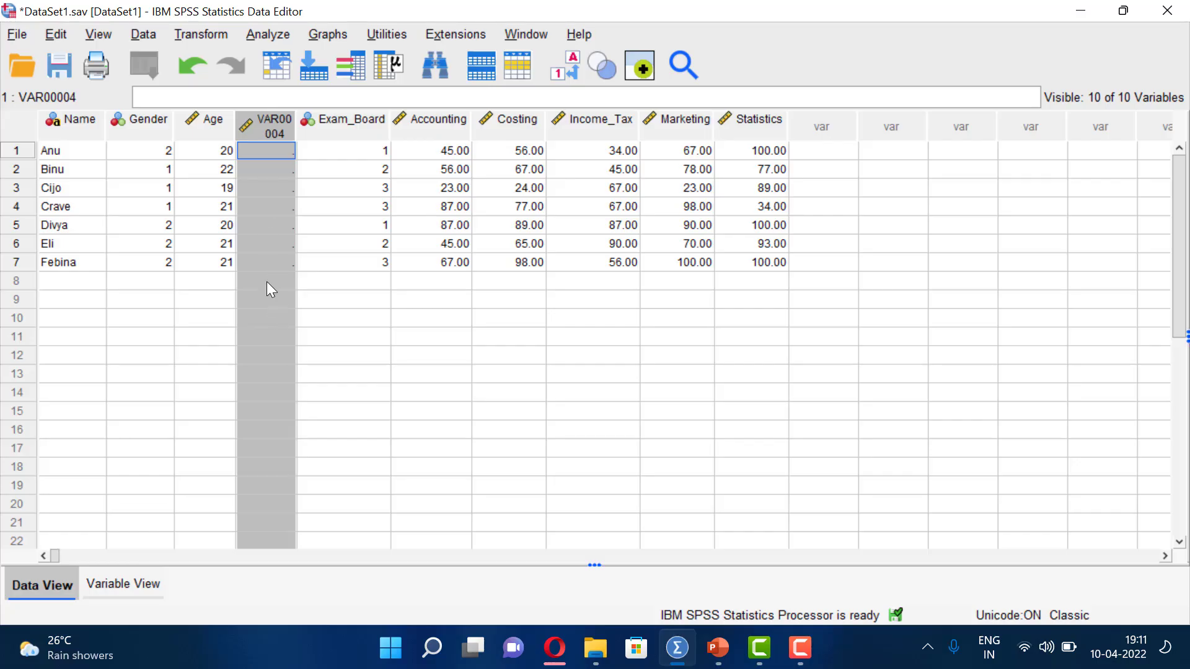
{"action": "left_click", "coordinate": [189, 64]}
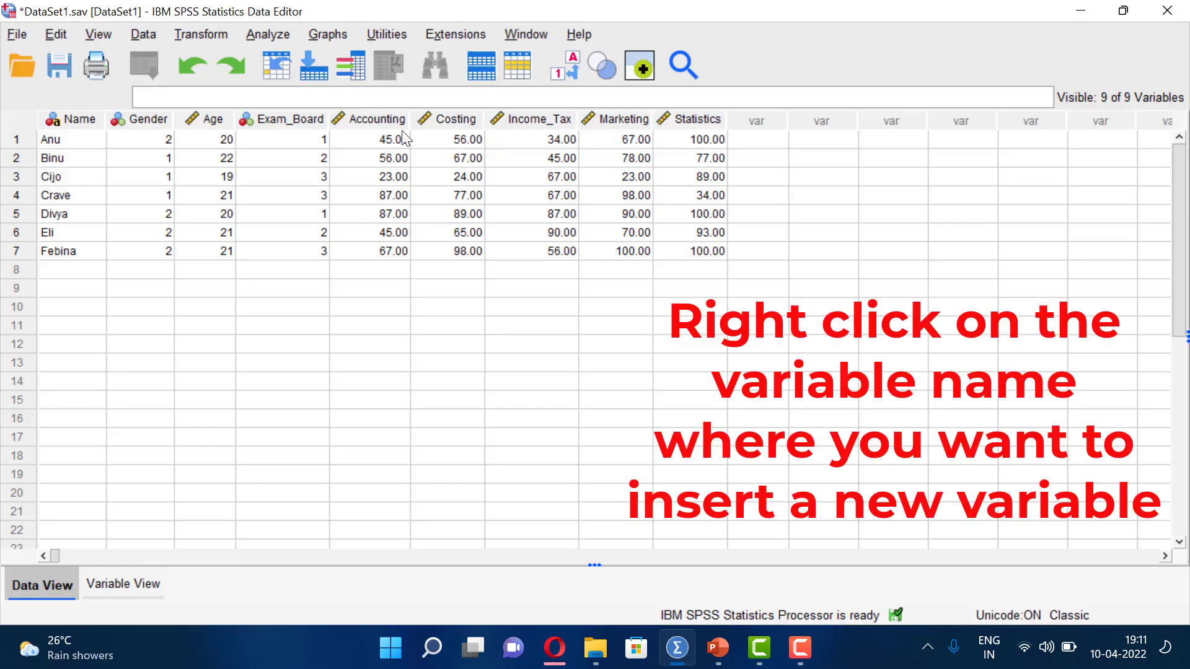
{"action": "left_click", "coordinate": [379, 120]}
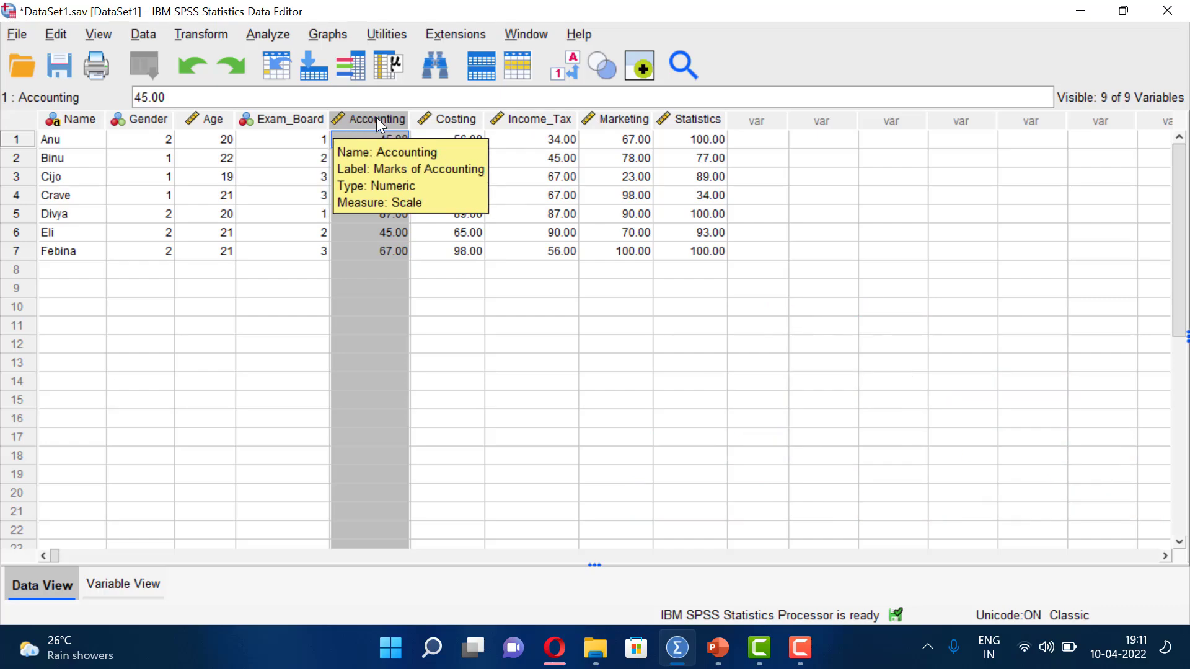
{"action": "right_click", "coordinate": [376, 117]}
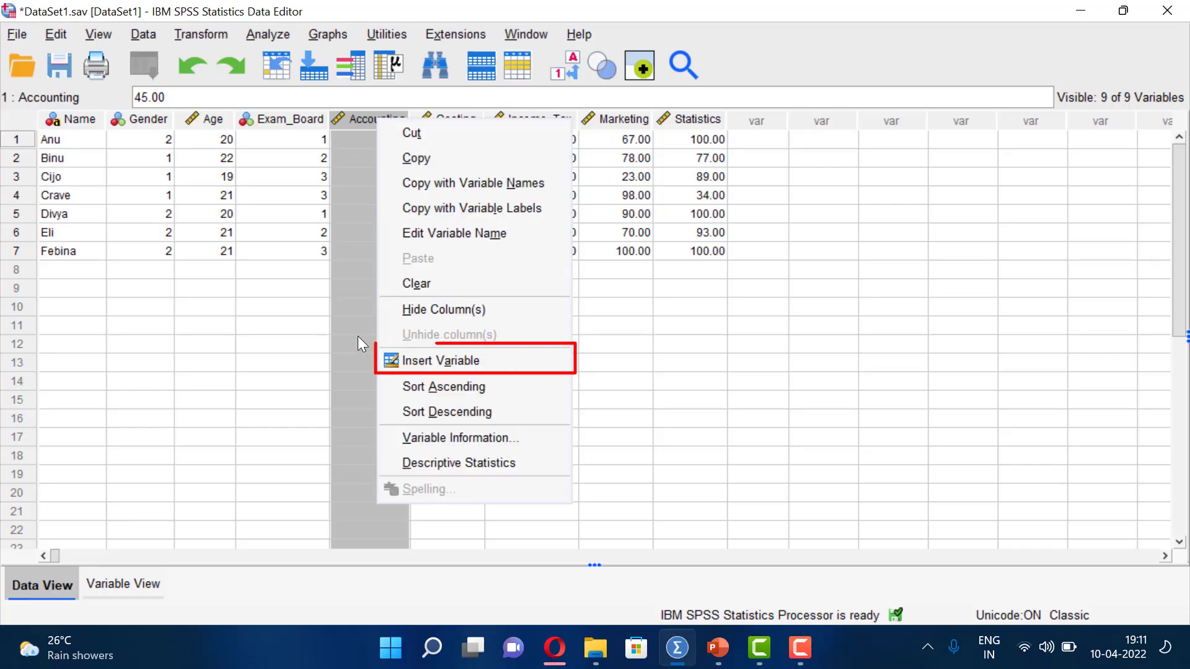
{"action": "left_click", "coordinate": [531, 362]}
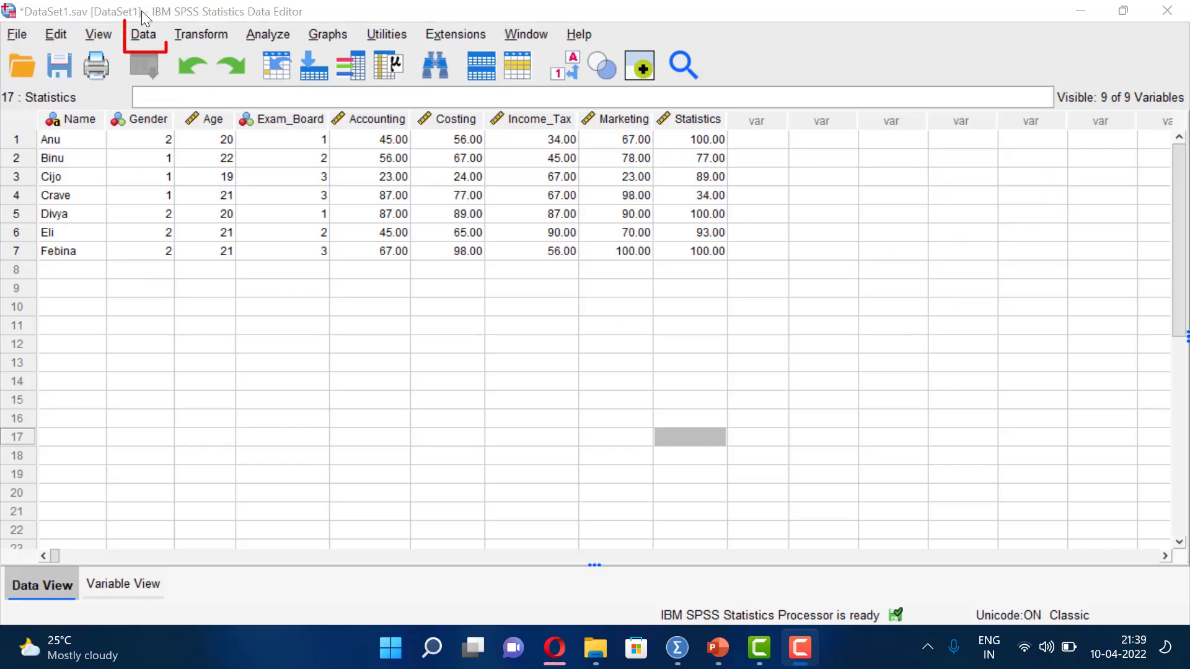
Step: Filter the data in Select Cases to keep only cases satisfying gender=2
{"action": "left_click", "coordinate": [140, 34]}
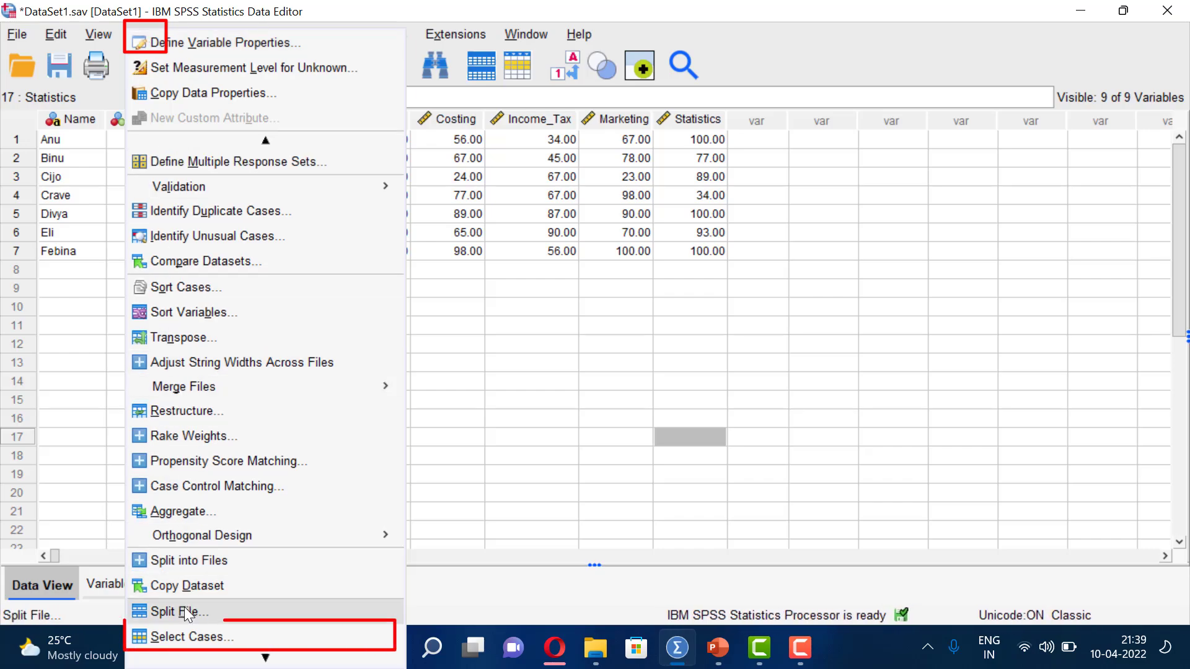
{"action": "left_click", "coordinate": [201, 638]}
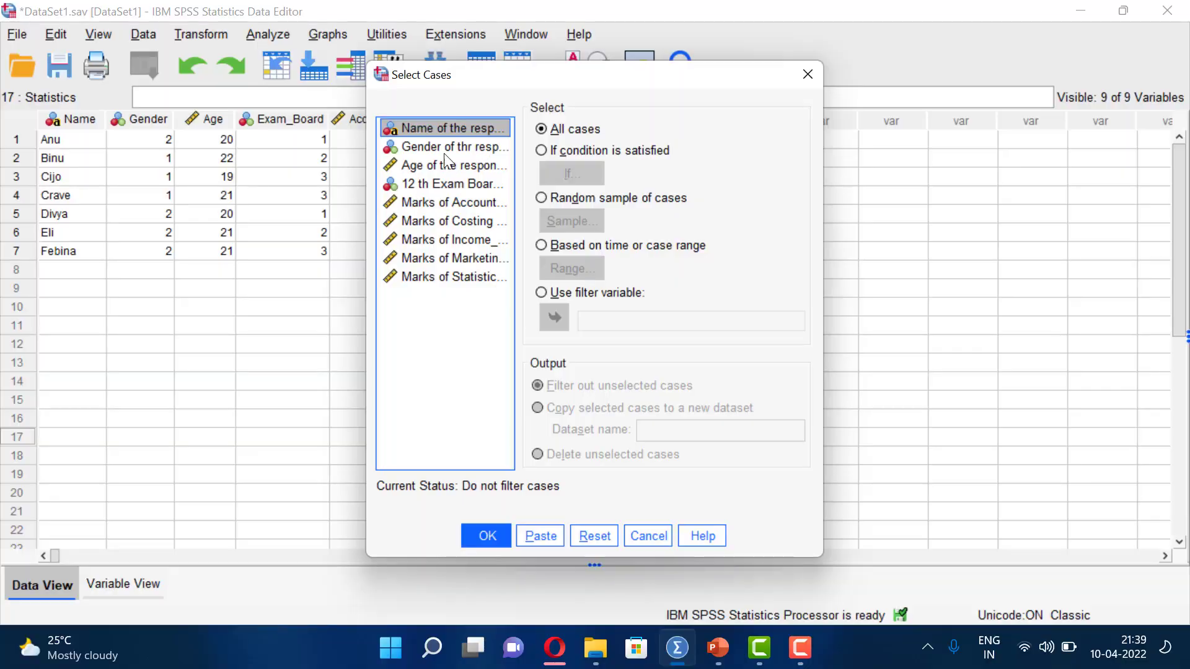
{"action": "left_click", "coordinate": [492, 154]}
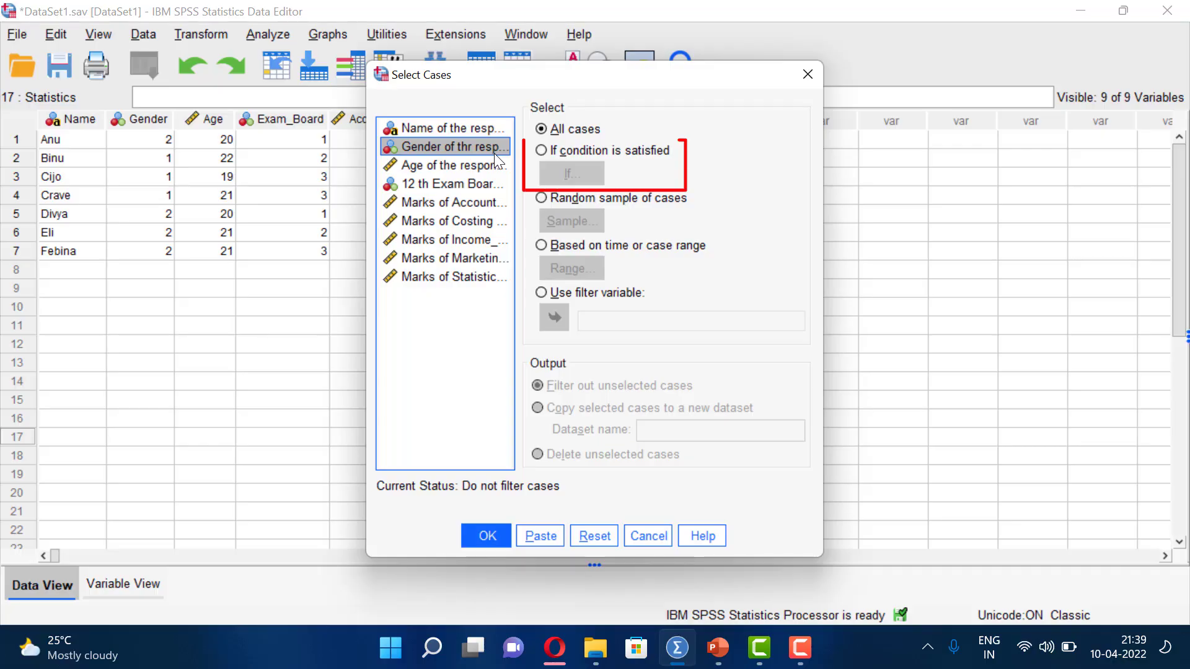
{"action": "left_click", "coordinate": [542, 151]}
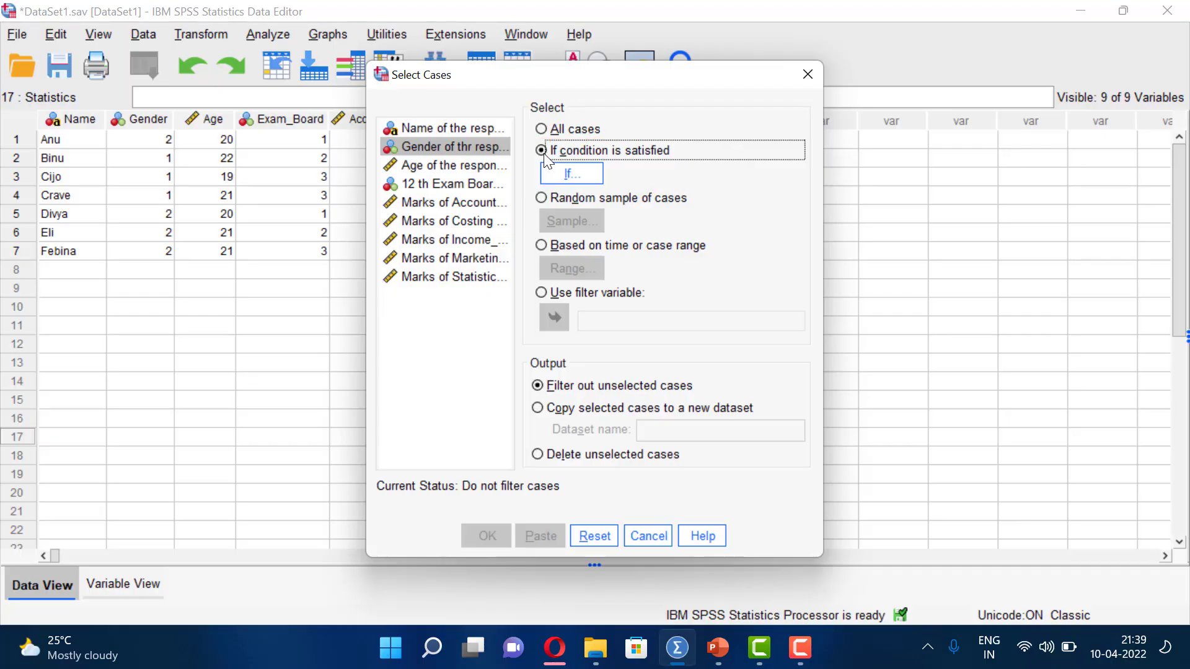
{"action": "left_click", "coordinate": [577, 171]}
{"action": "left_click", "coordinate": [579, 172]}
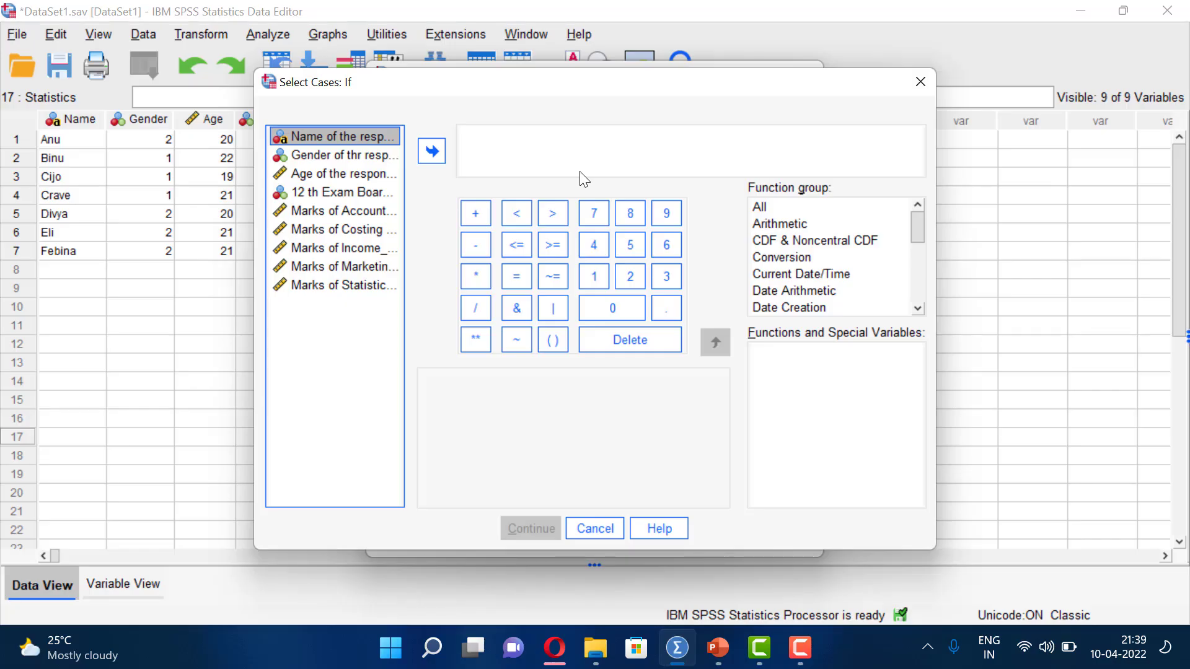
{"action": "left_click", "coordinate": [362, 156]}
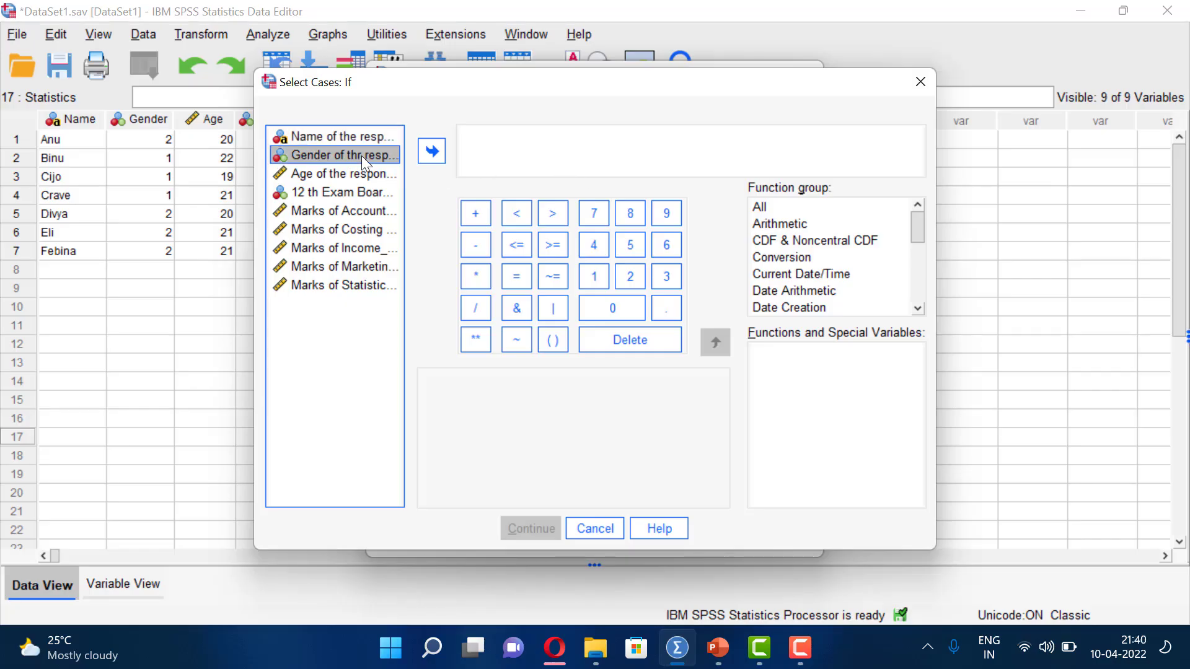
{"action": "left_click", "coordinate": [560, 149]}
{"action": "type", "text": "gender=2"}
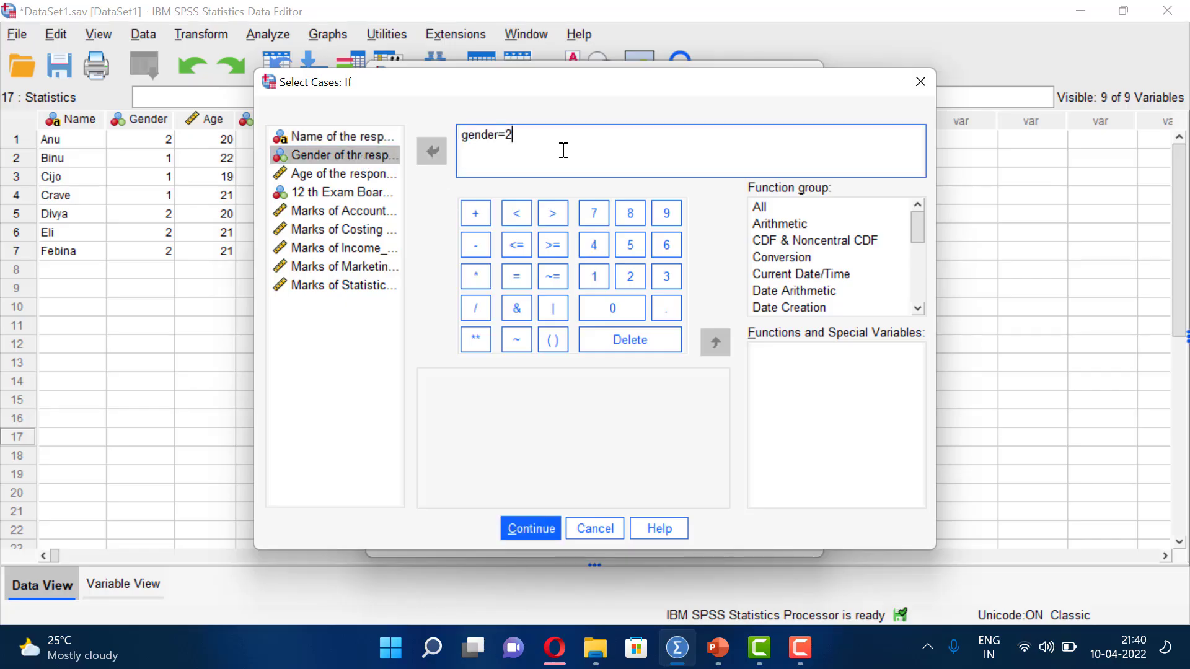
{"action": "left_click", "coordinate": [527, 524]}
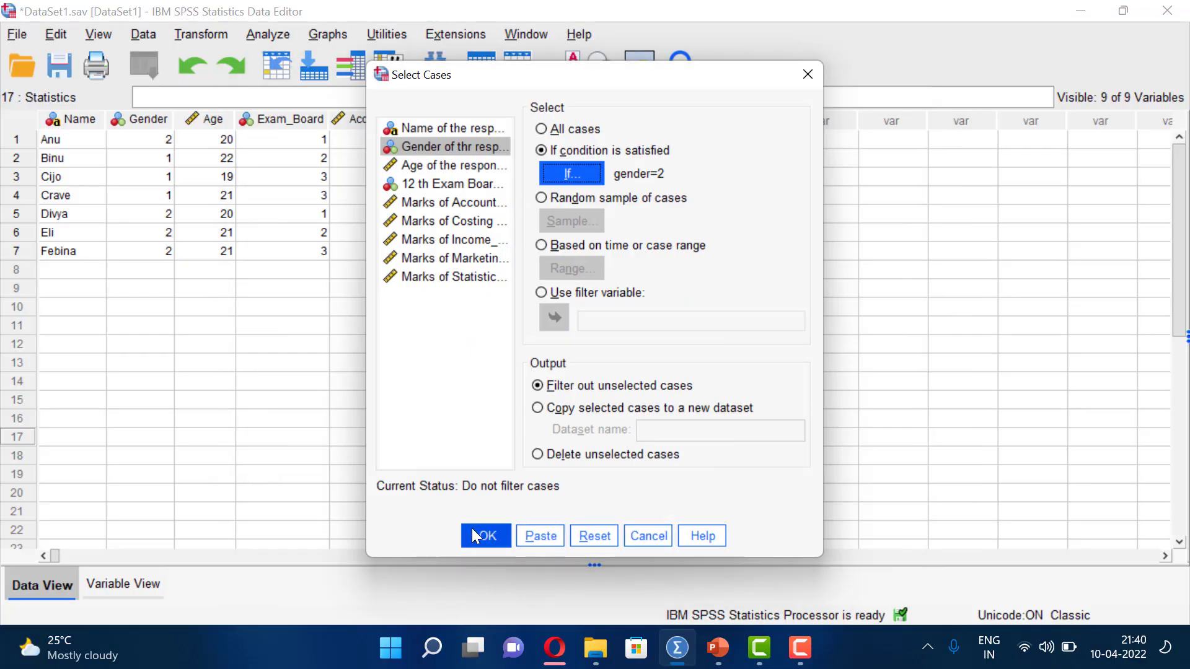
{"action": "left_click", "coordinate": [472, 531]}
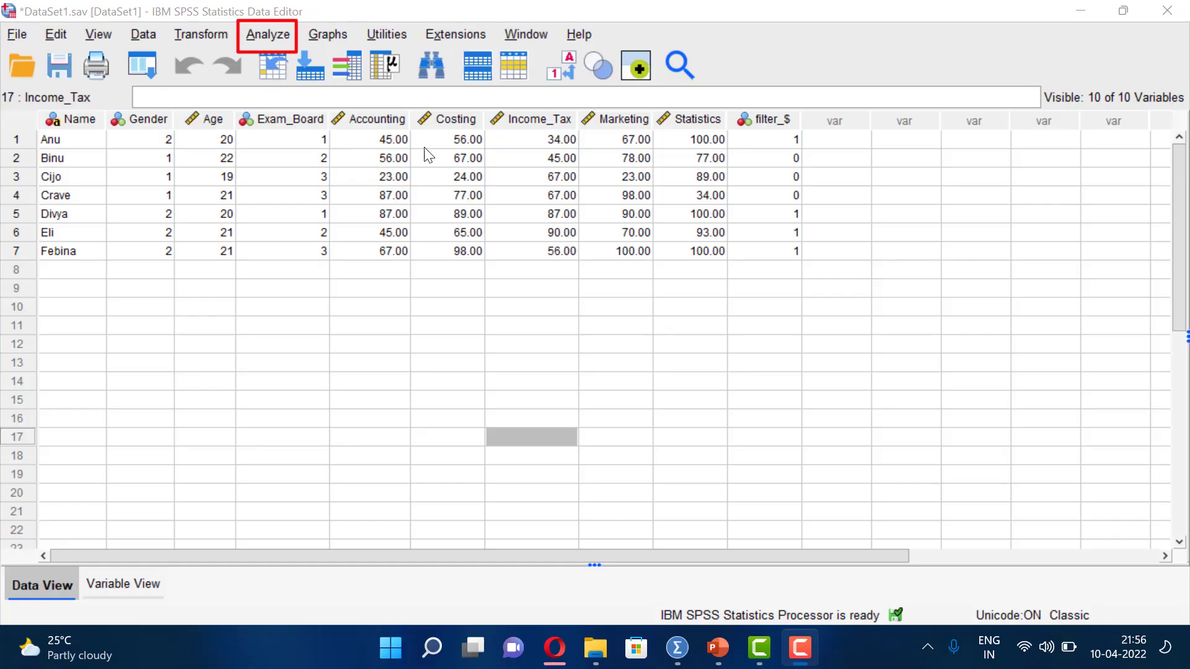
Step: Run a Case Summaries report on Name of the respondent and 12 th Exam Board
{"action": "left_click", "coordinate": [270, 37]}
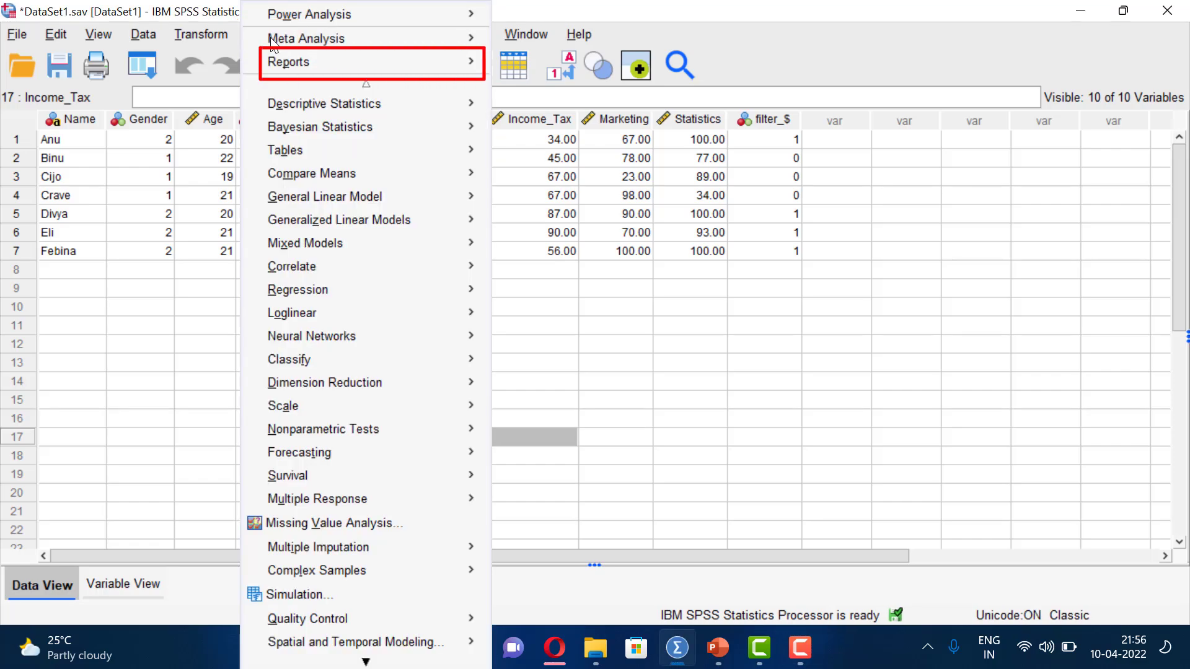
{"action": "mouse_move", "coordinate": [304, 71]}
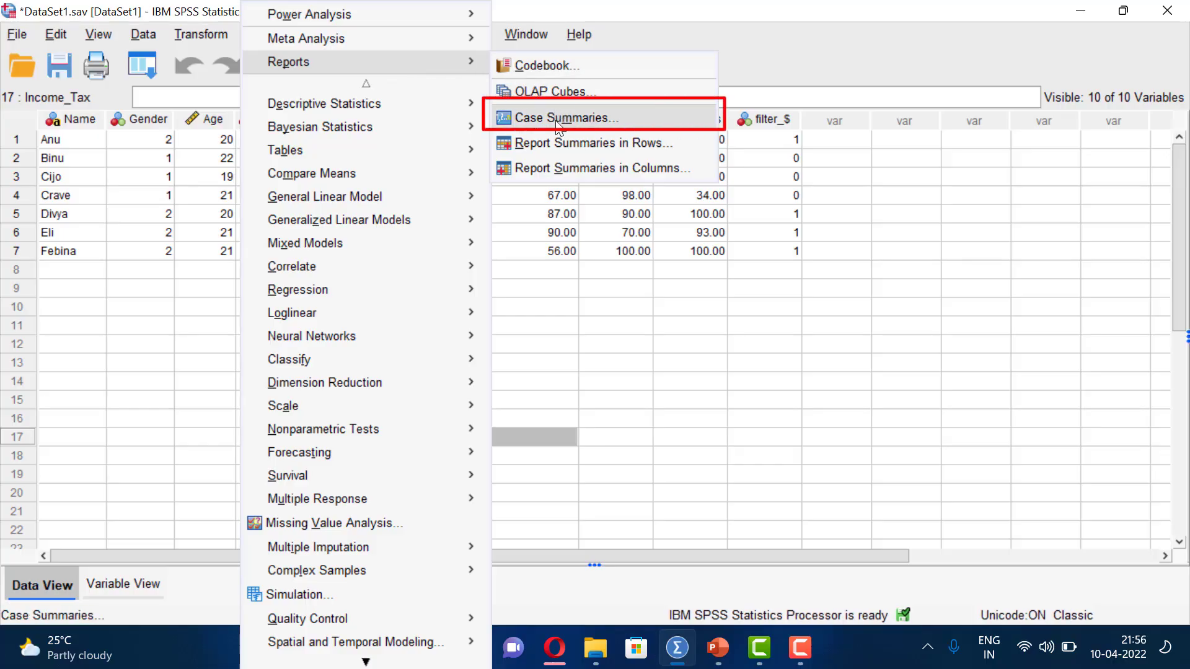
{"action": "left_click", "coordinate": [670, 118]}
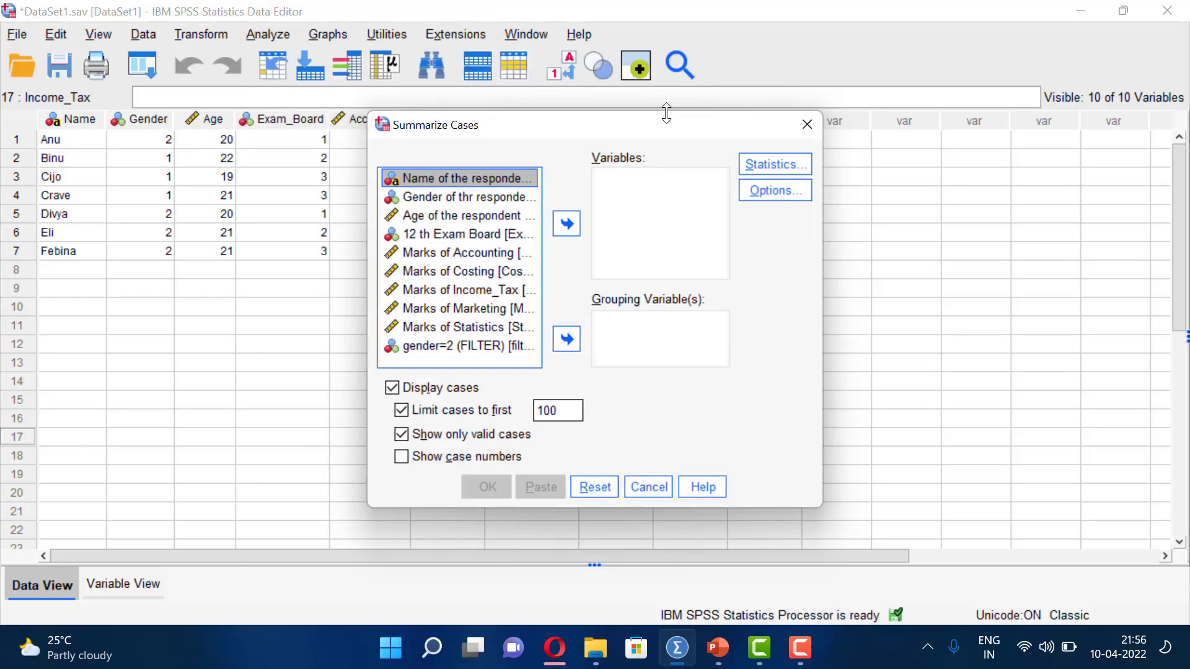
{"action": "left_click", "coordinate": [485, 180]}
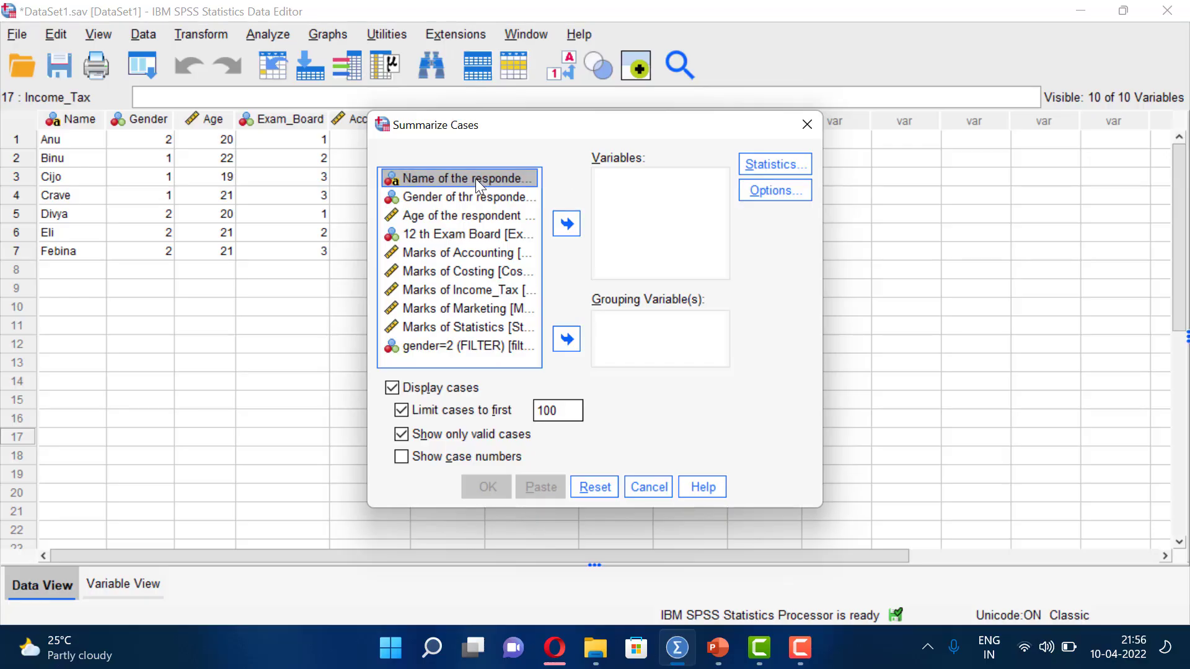
{"action": "left_click", "coordinate": [565, 223]}
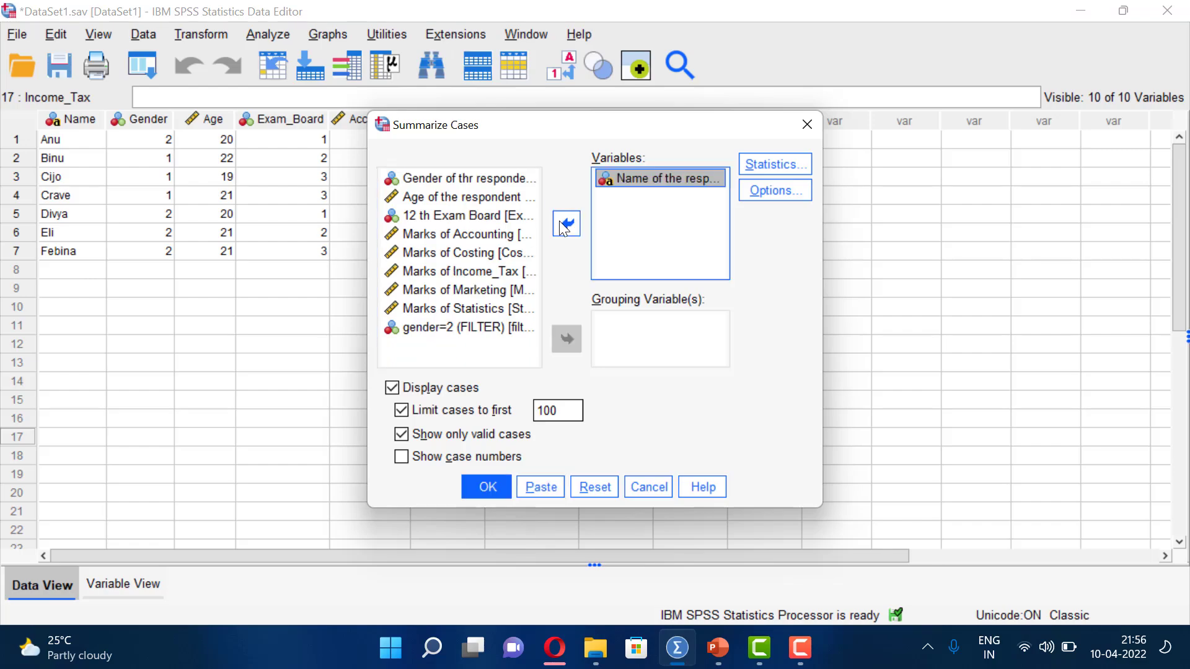
{"action": "left_click", "coordinate": [428, 217]}
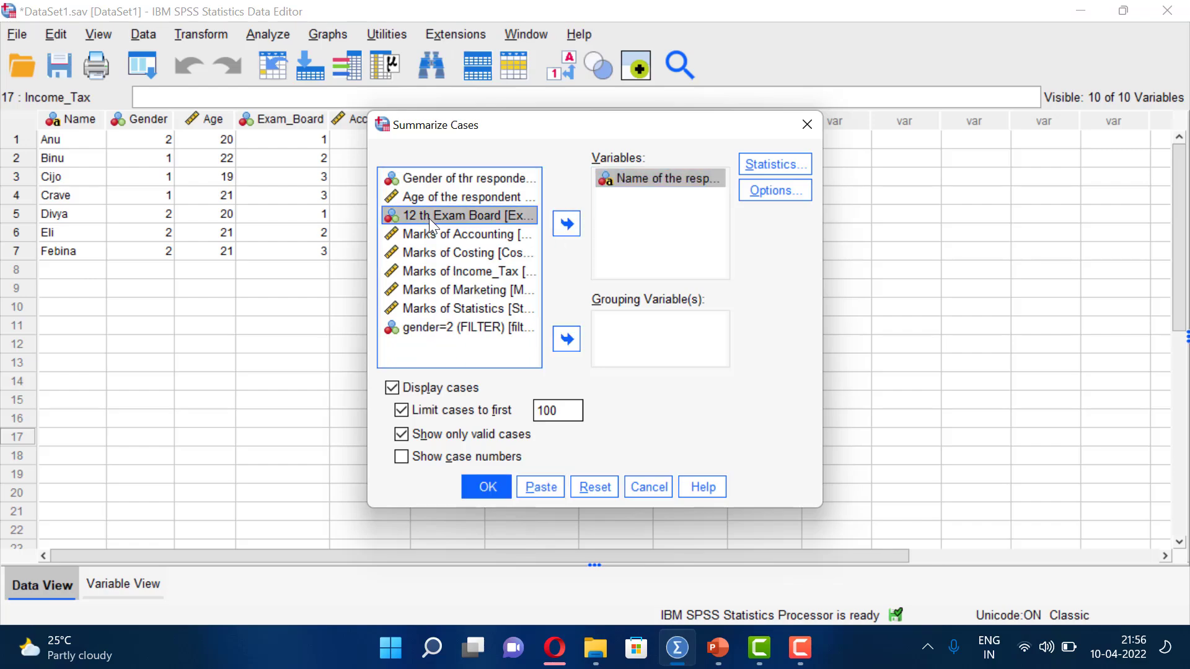
{"action": "left_click", "coordinate": [567, 223]}
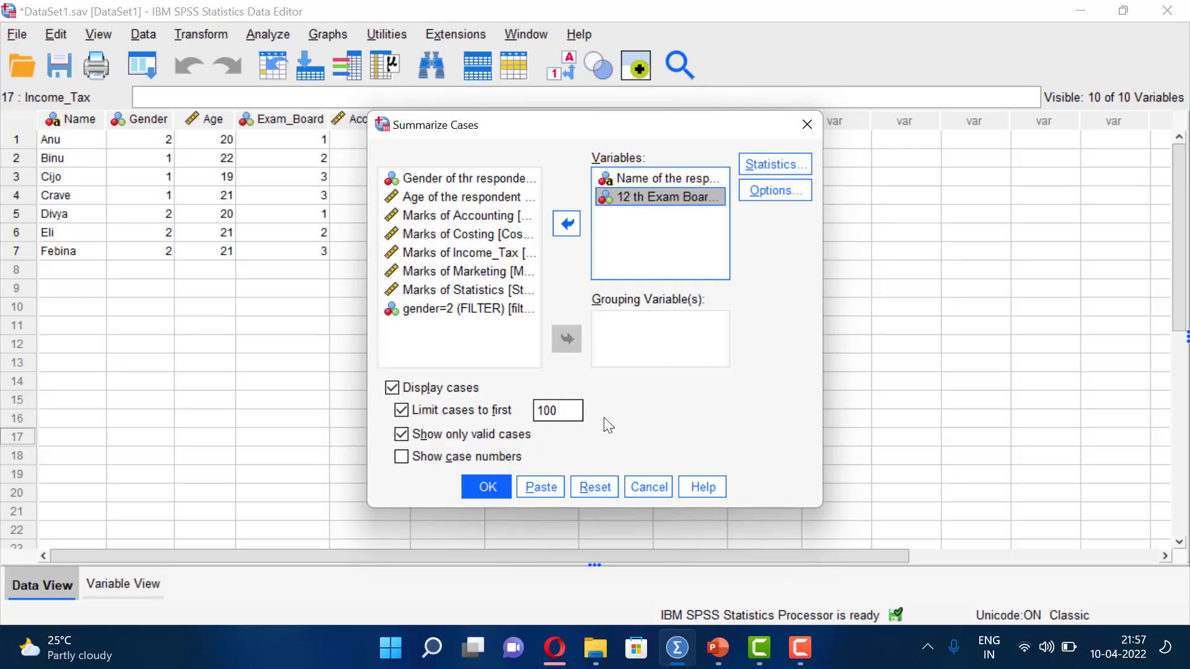
{"action": "left_click", "coordinate": [472, 489]}
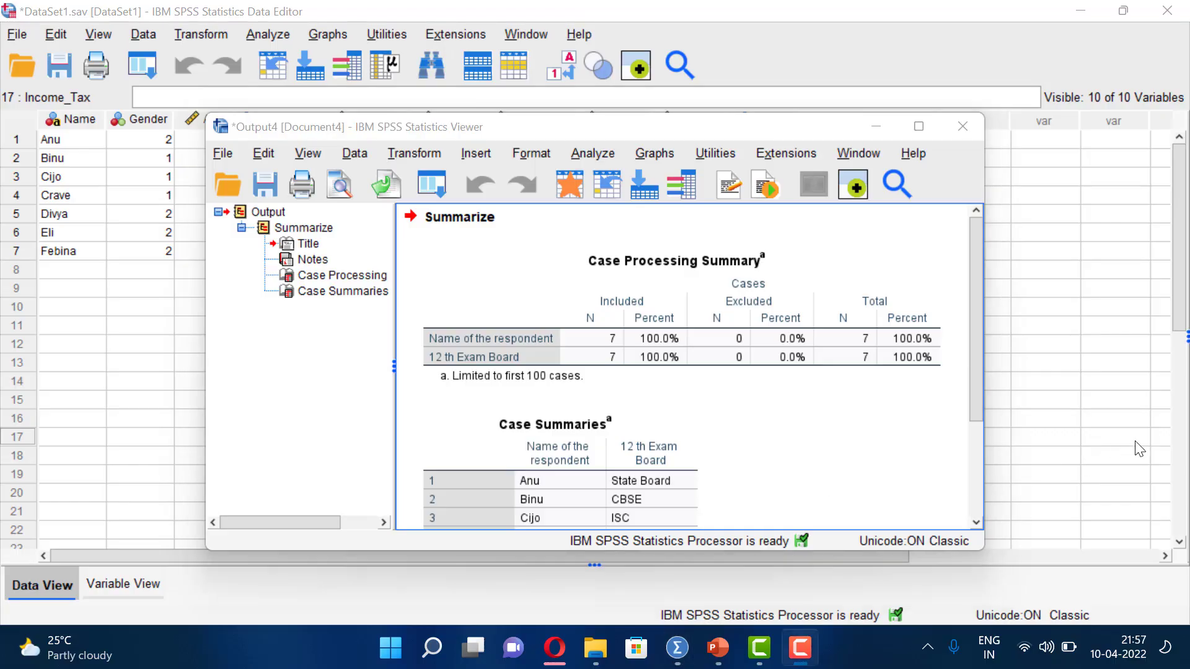
Step: Move the Viewer up and scroll to show the full seven-row Case Summaries table
{"action": "left_click_drag", "start_coordinate": [712, 128], "coordinate": [730, 72]}
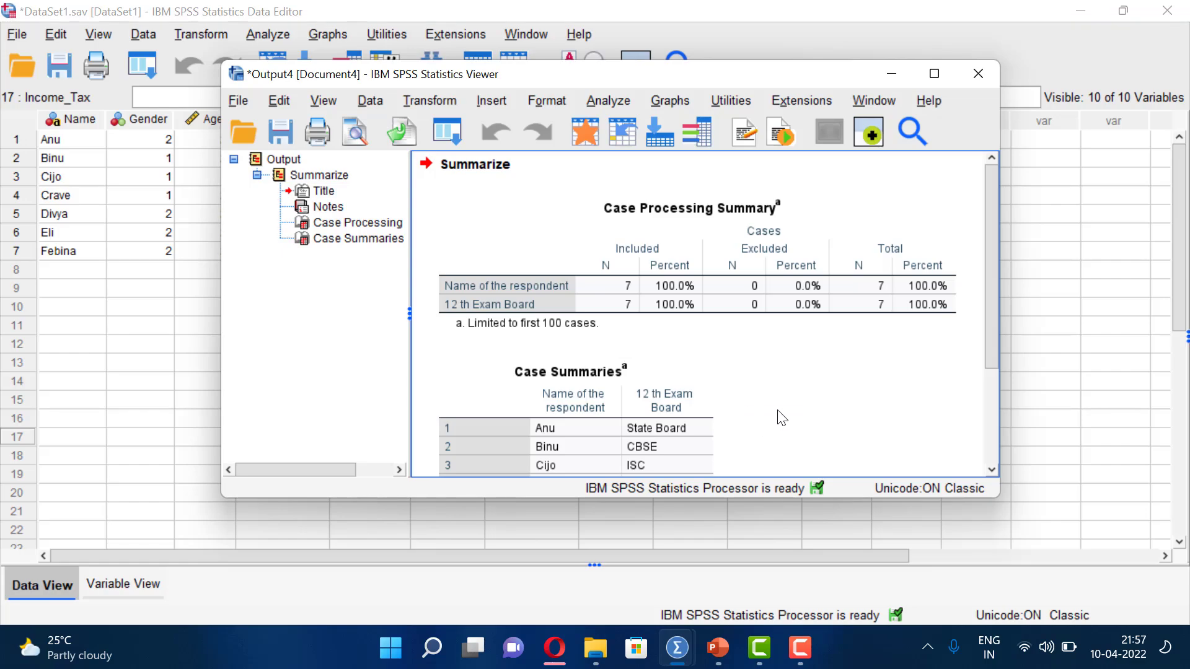
{"action": "scroll", "coordinate": [776, 415], "scroll_direction": "down", "scroll_amount": 3}
{"action": "left_click", "coordinate": [592, 305]}
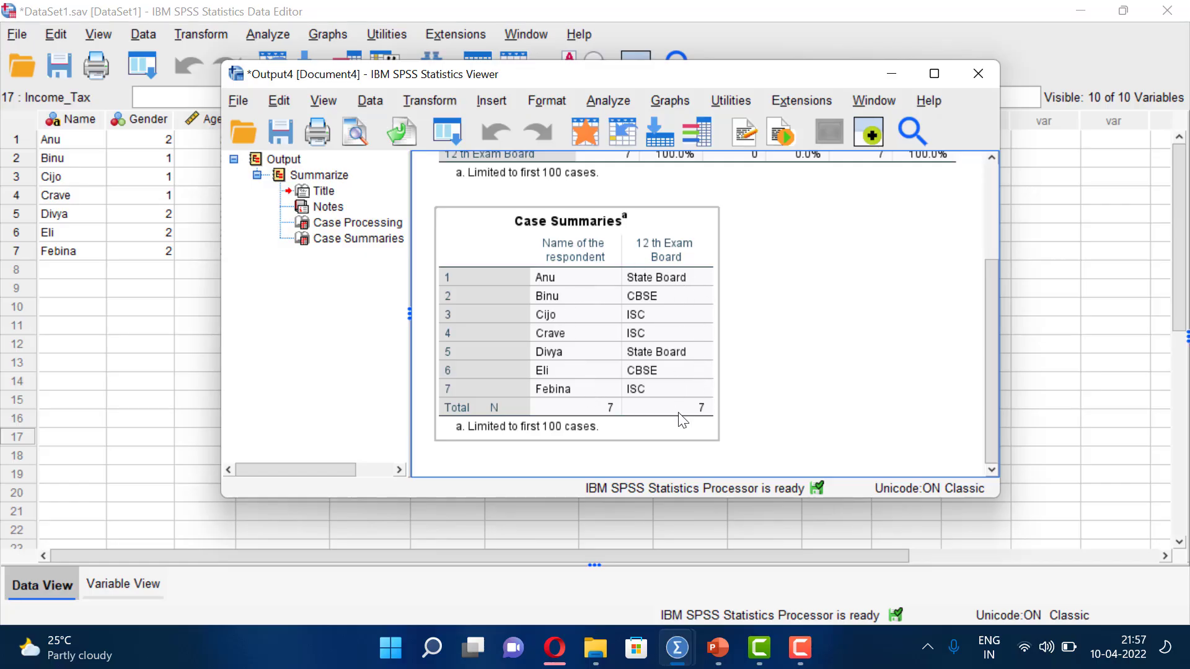
{"action": "left_click", "coordinate": [660, 462]}
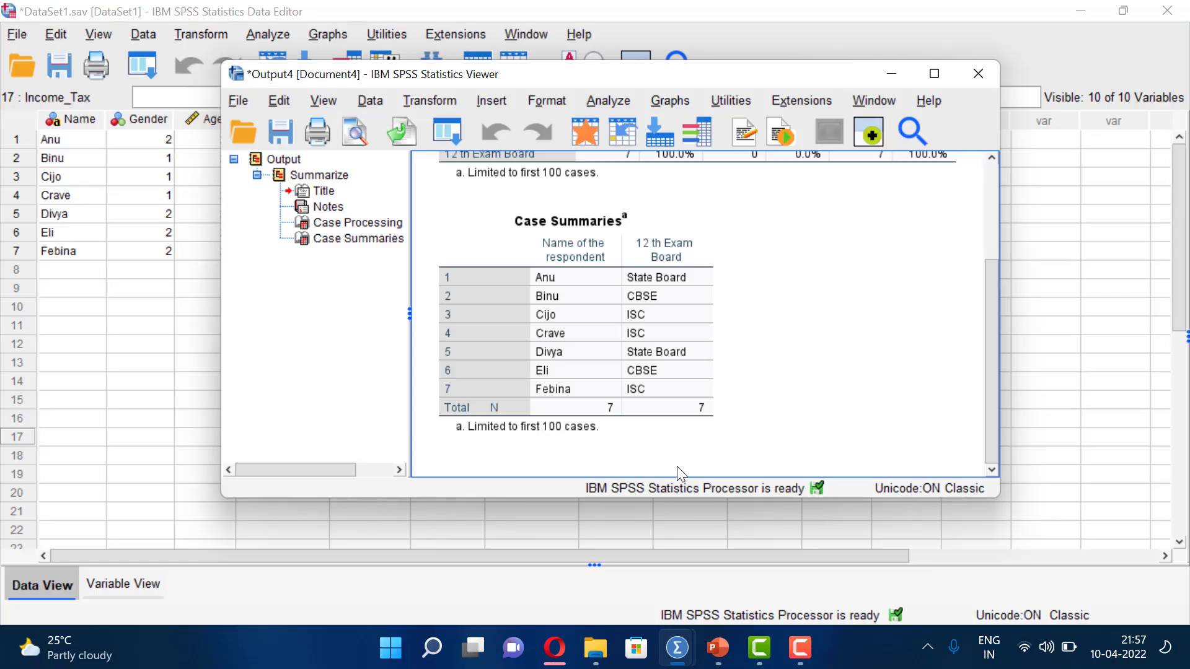
Step: Save the Viewer output as the file Output4
{"action": "left_click", "coordinate": [292, 132]}
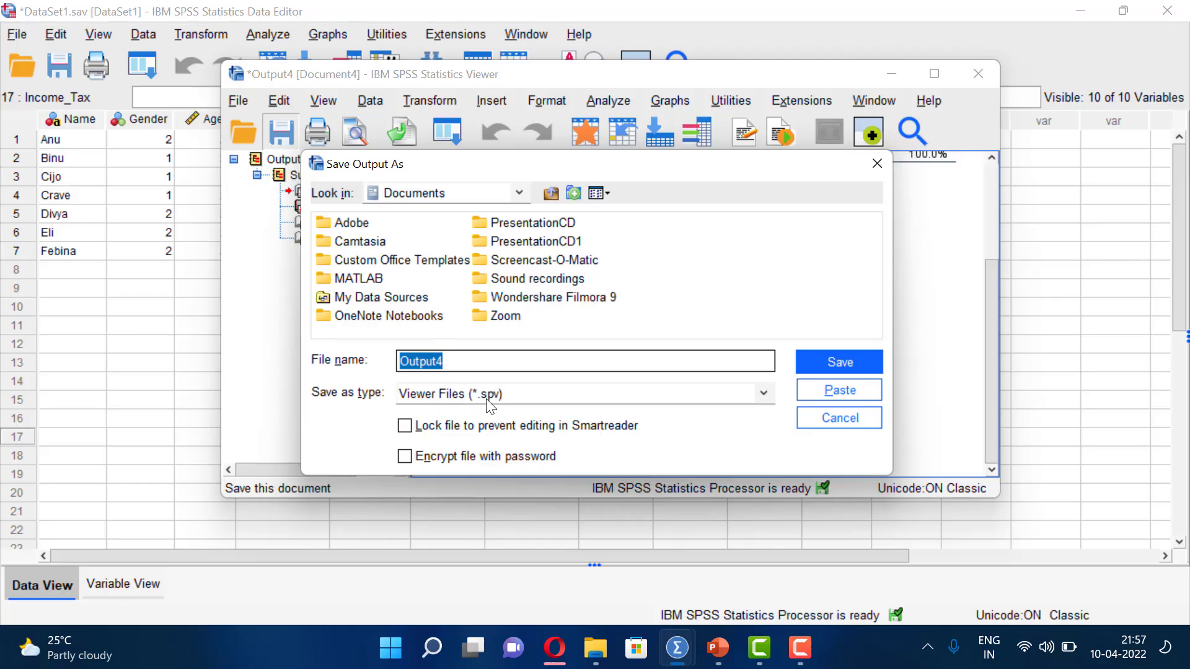
{"action": "left_click", "coordinate": [846, 364]}
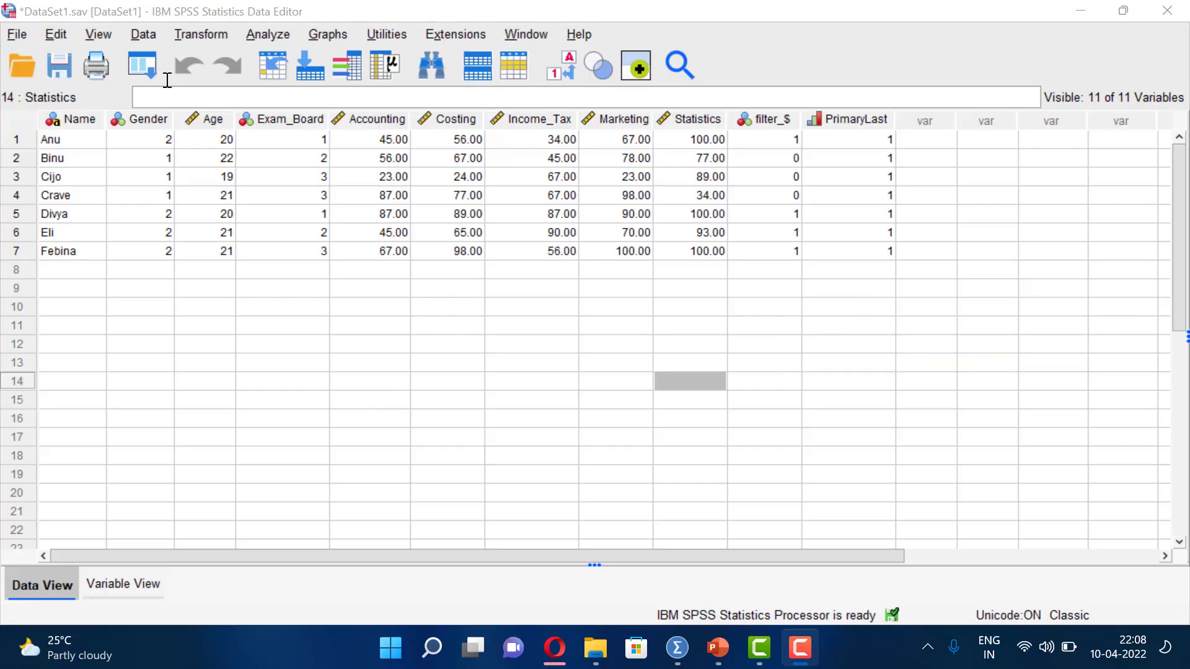
Step: Identify duplicate cases matched on Name and Age, keeping the PrimaryLast indicator
{"action": "left_click", "coordinate": [153, 36]}
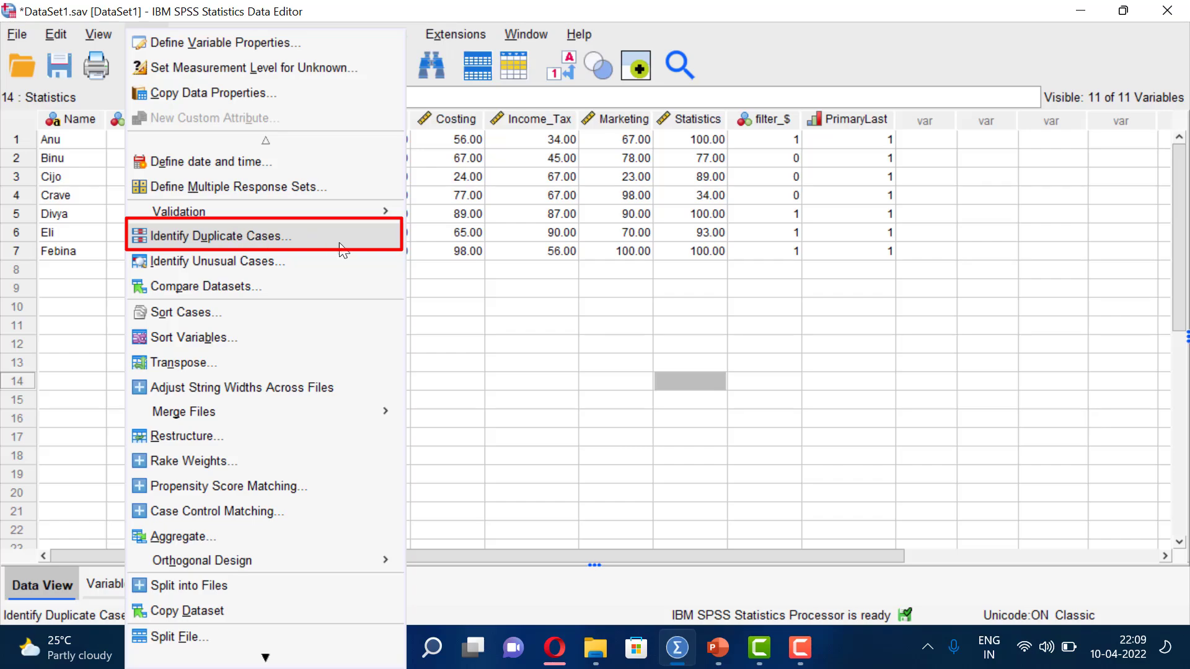
{"action": "left_click", "coordinate": [383, 246]}
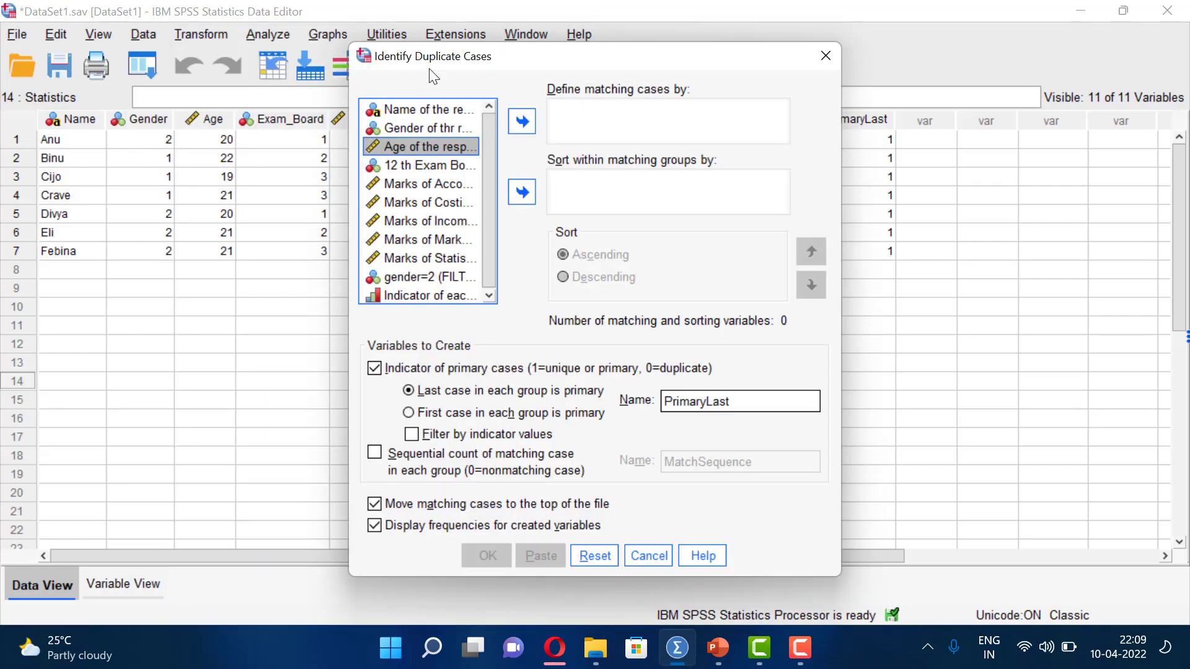
{"action": "left_click", "coordinate": [421, 110]}
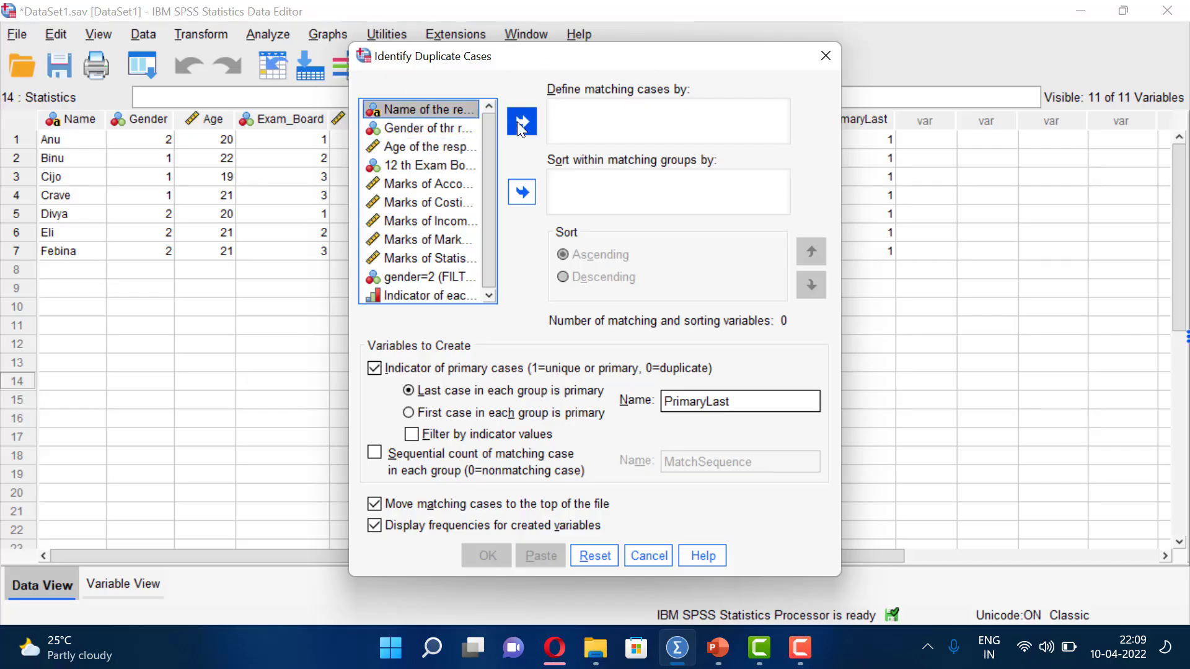
{"action": "left_click", "coordinate": [522, 122]}
{"action": "left_click", "coordinate": [407, 130]}
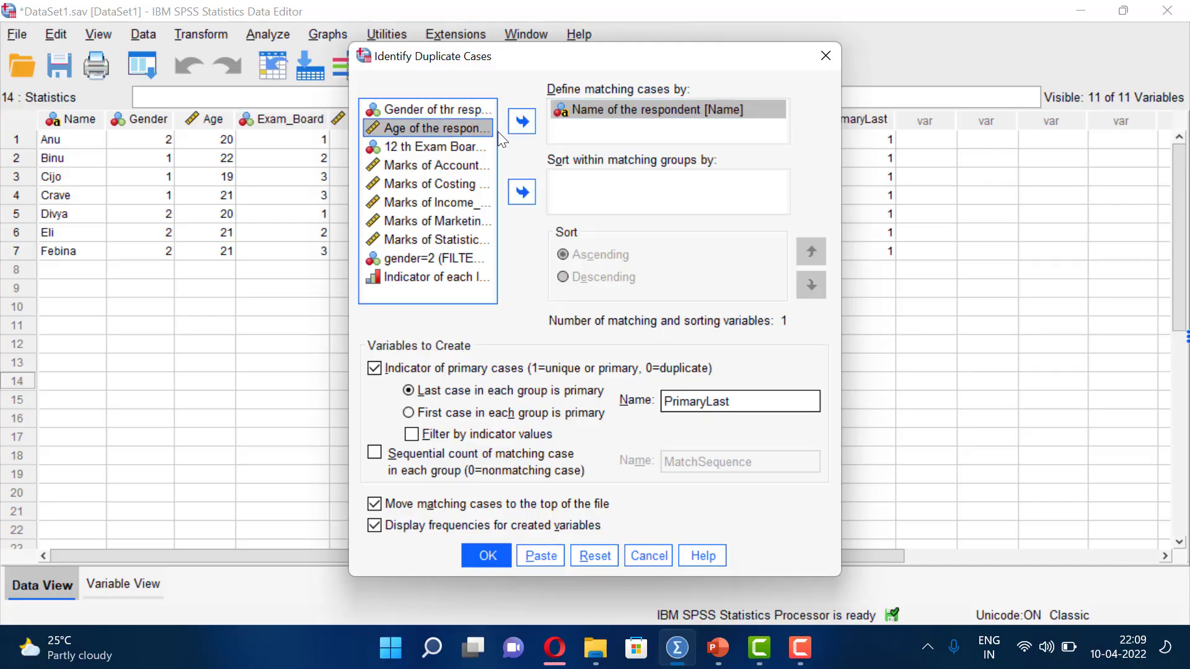
{"action": "left_click", "coordinate": [521, 121]}
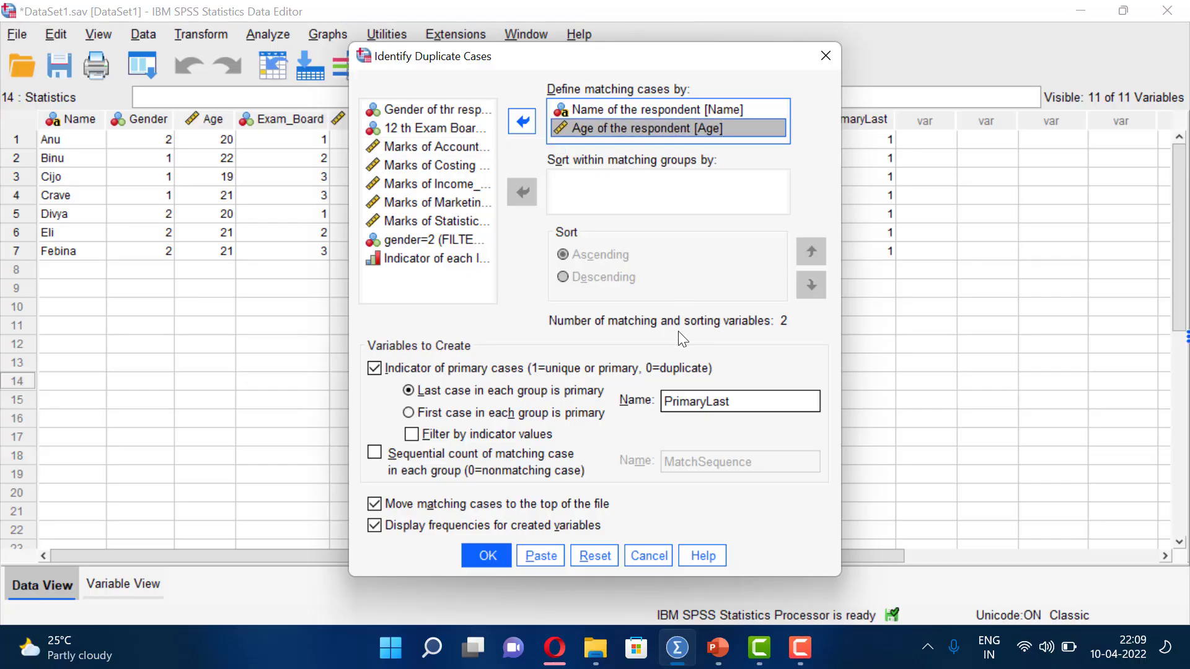
{"action": "left_click", "coordinate": [475, 560]}
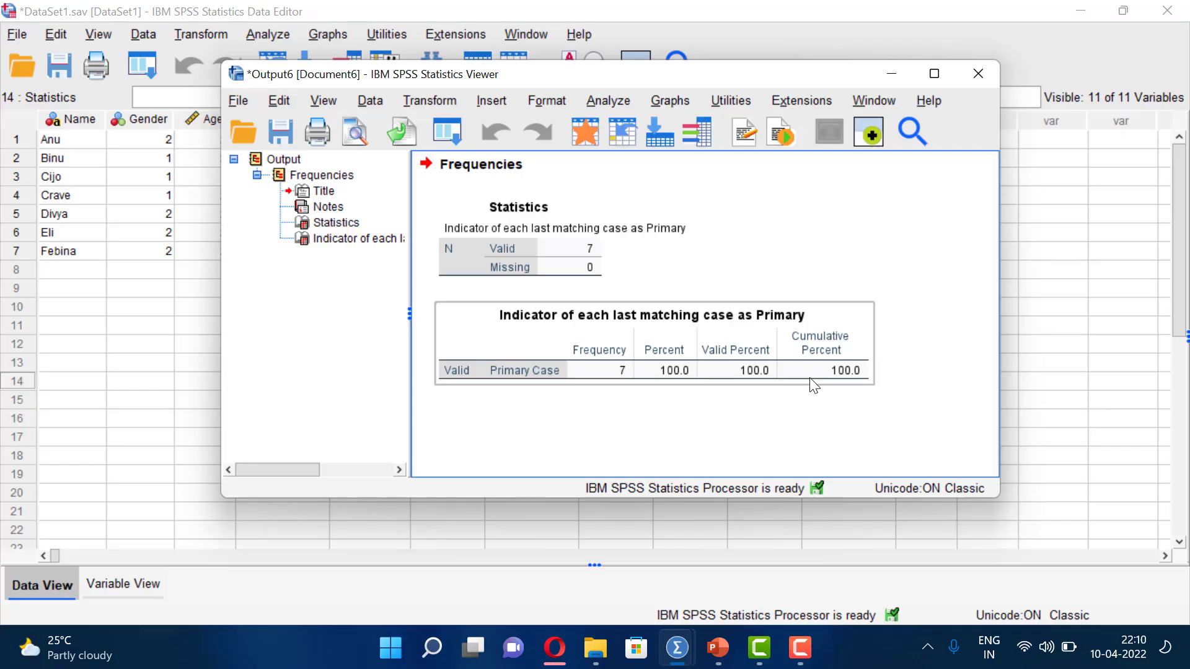
Step: Close the output without saving, and copy the first case into row 8
{"action": "key", "text": "alt+F4"}
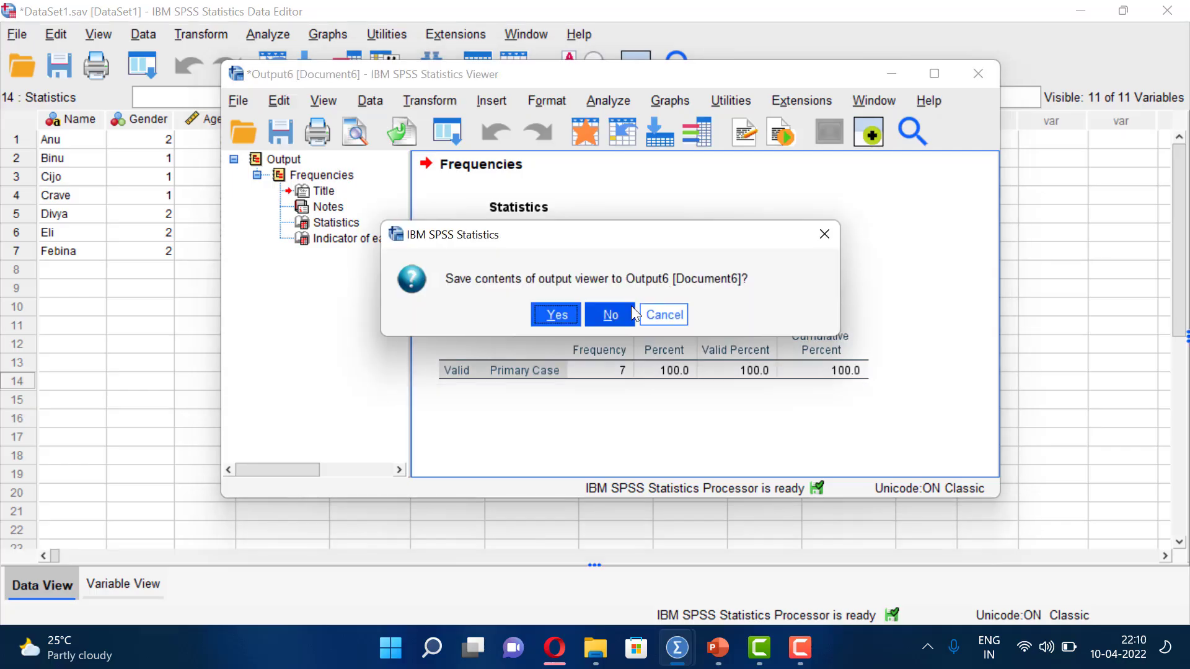
{"action": "left_click", "coordinate": [611, 315]}
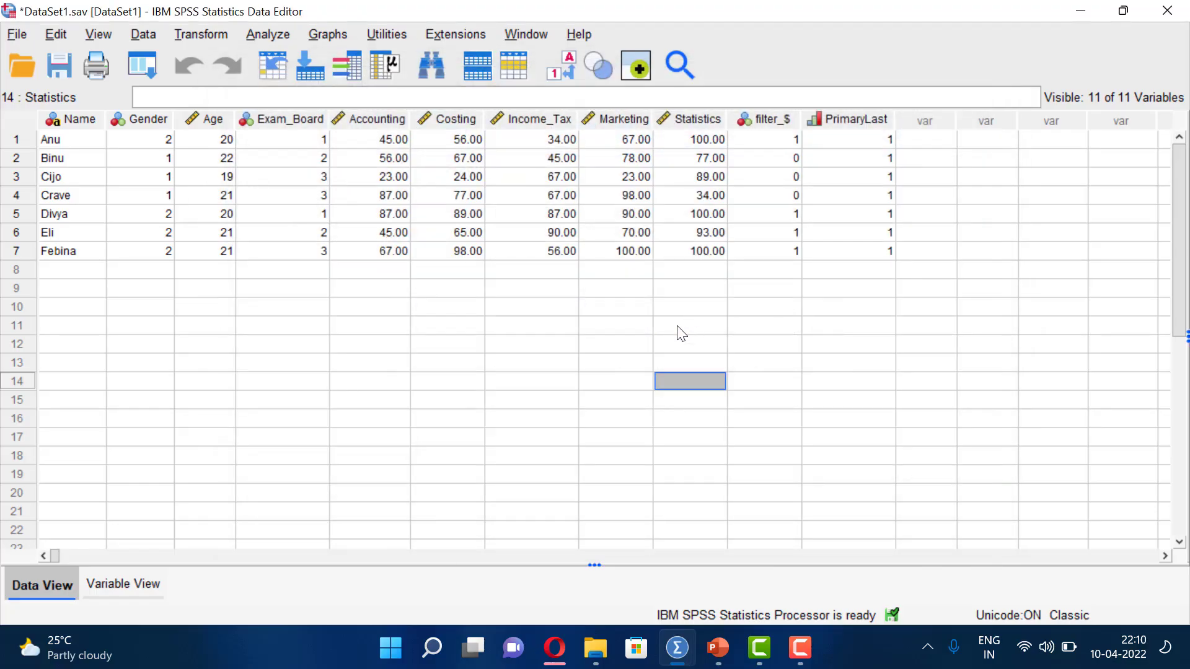
{"action": "left_click_drag", "start_coordinate": [68, 140], "coordinate": [860, 140]}
{"action": "key", "text": "ctrl+c"}
{"action": "right_click", "coordinate": [861, 136]}
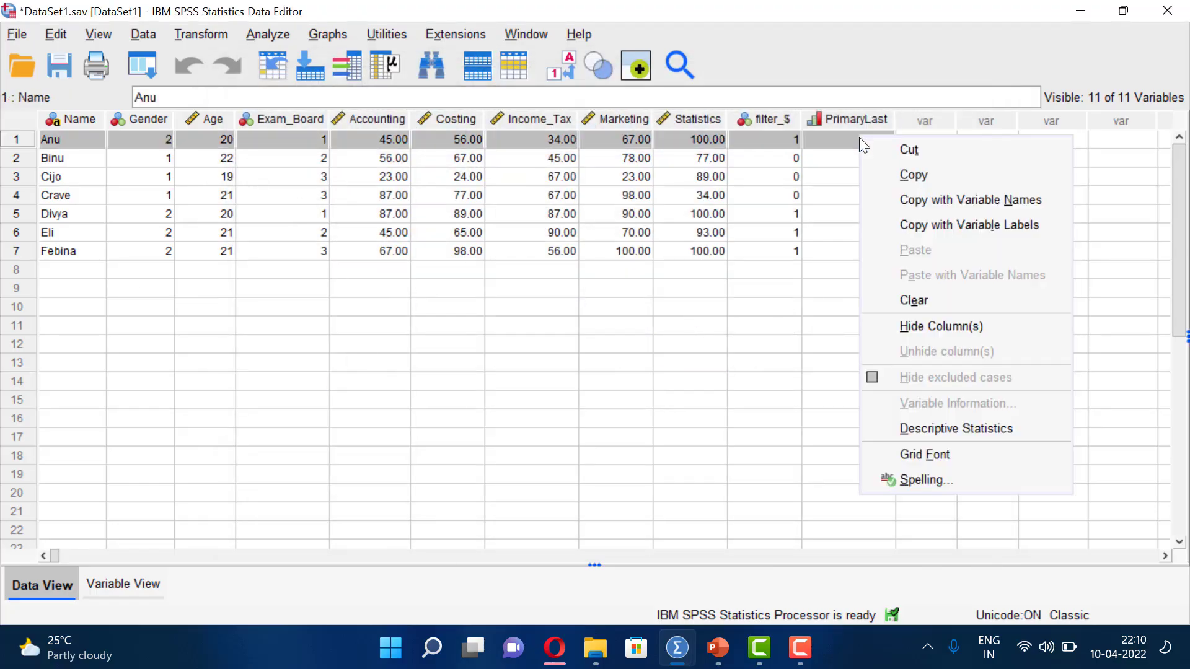
{"action": "key", "text": "Return"}
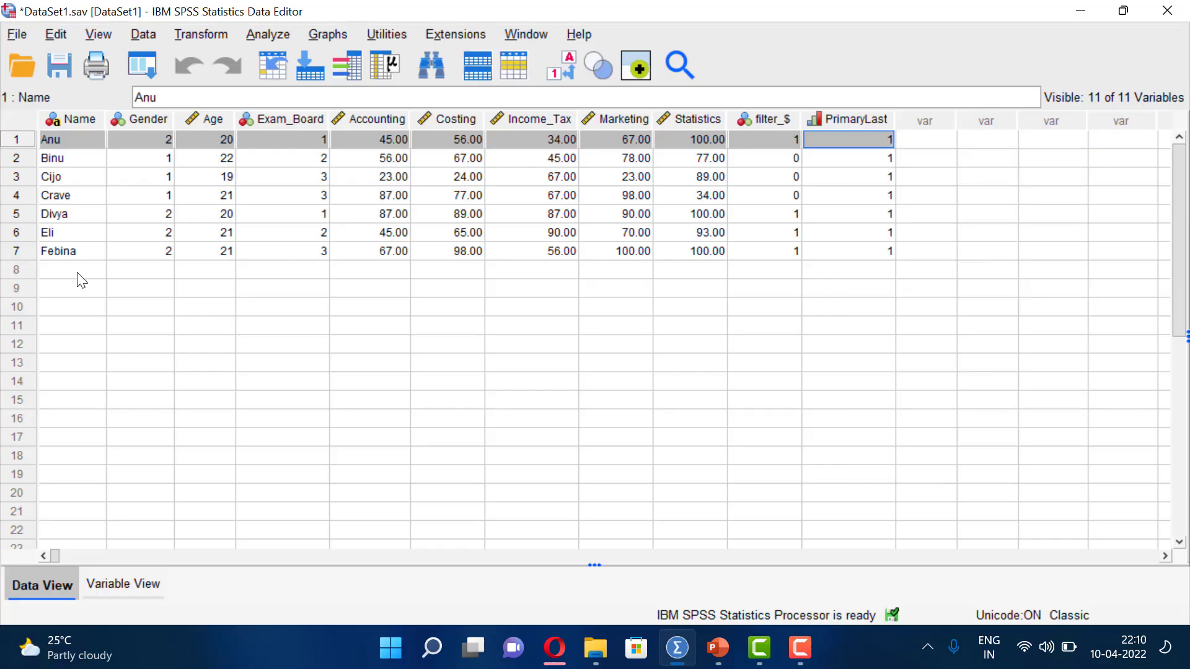
{"action": "left_click", "coordinate": [77, 273]}
{"action": "right_click", "coordinate": [77, 273]}
{"action": "left_click", "coordinate": [118, 383]}
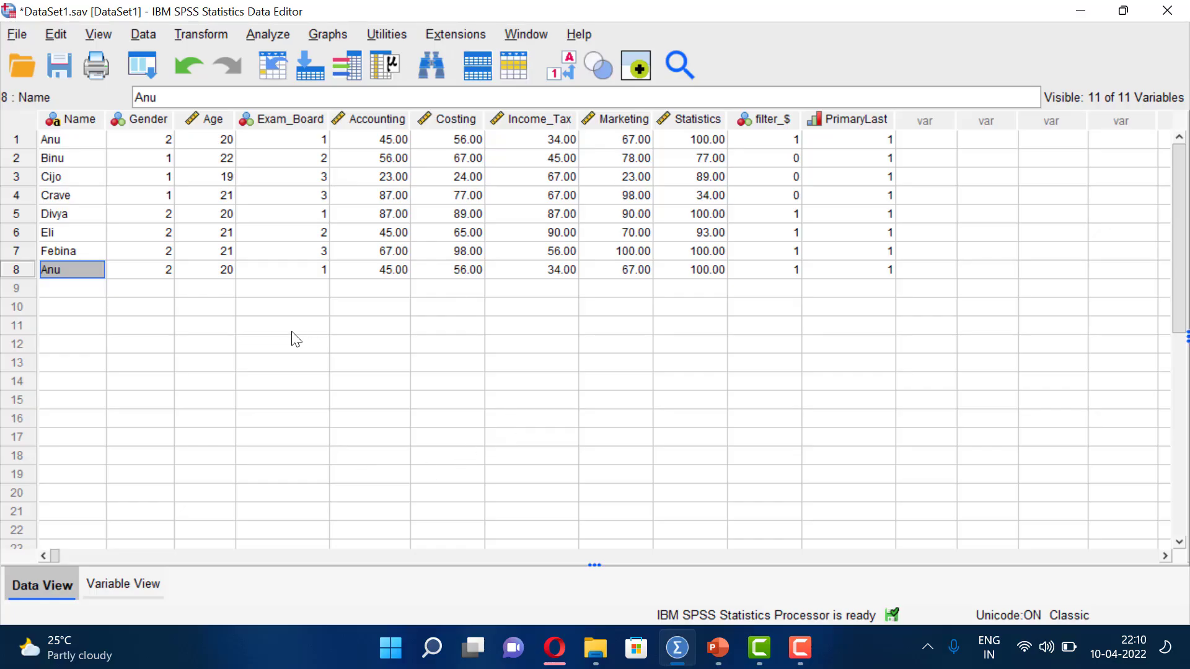
{"action": "left_click", "coordinate": [146, 33]}
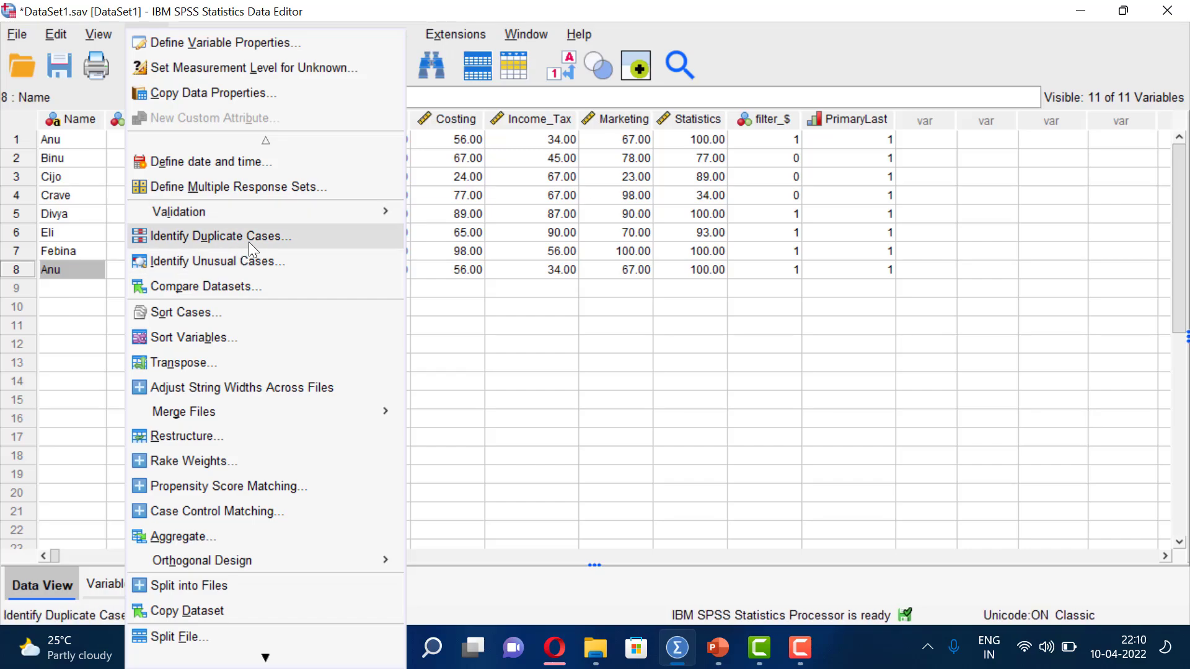
Step: Rerun Identify Duplicate Cases with the same settings, replacing the existing PrimaryLast variable
{"action": "left_click", "coordinate": [346, 239]}
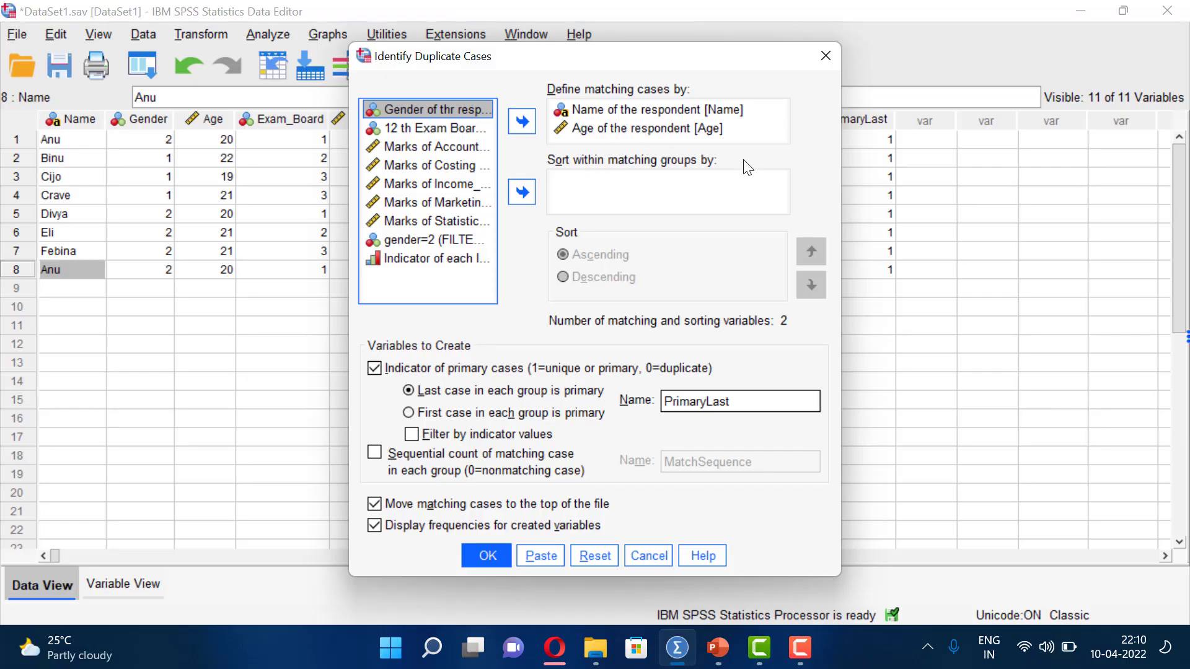
{"action": "left_click", "coordinate": [475, 554]}
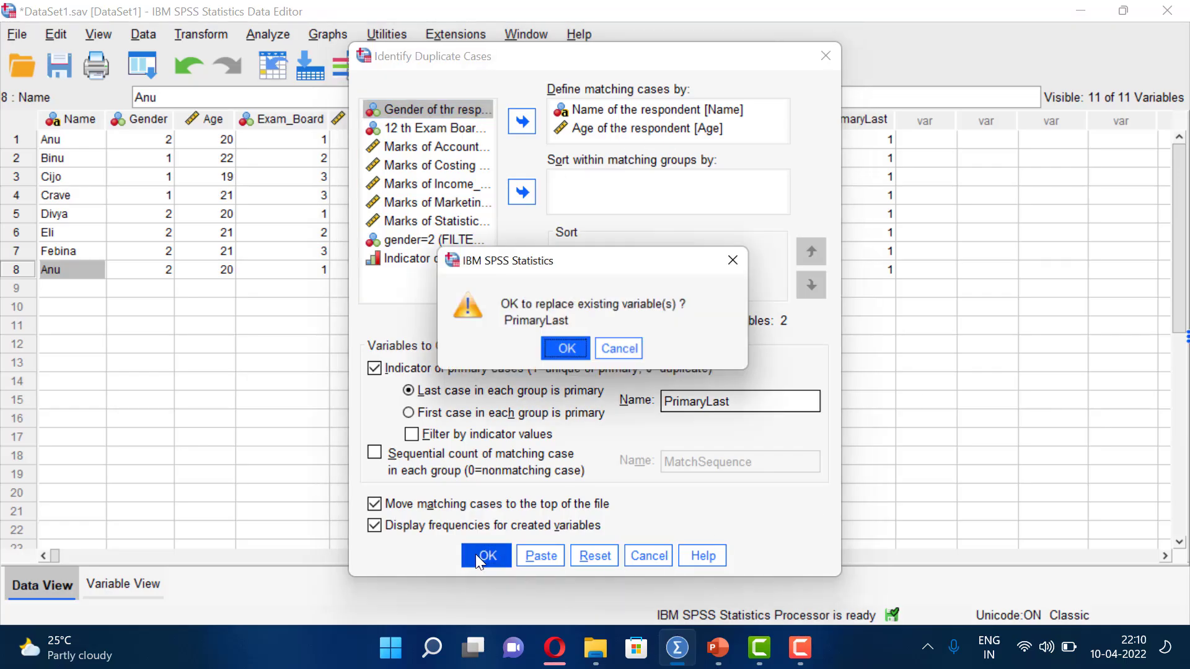
{"action": "left_click", "coordinate": [570, 355]}
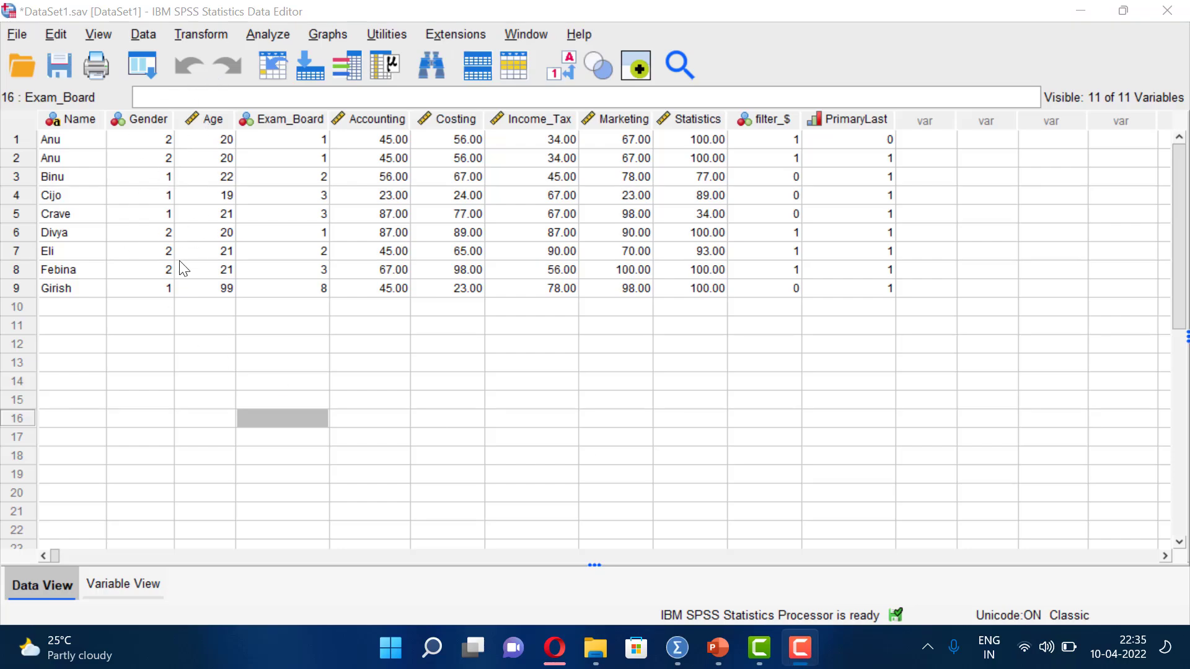
Step: Sort the cases by Age ascending, replacing Name as the sort key
{"action": "left_click", "coordinate": [146, 38]}
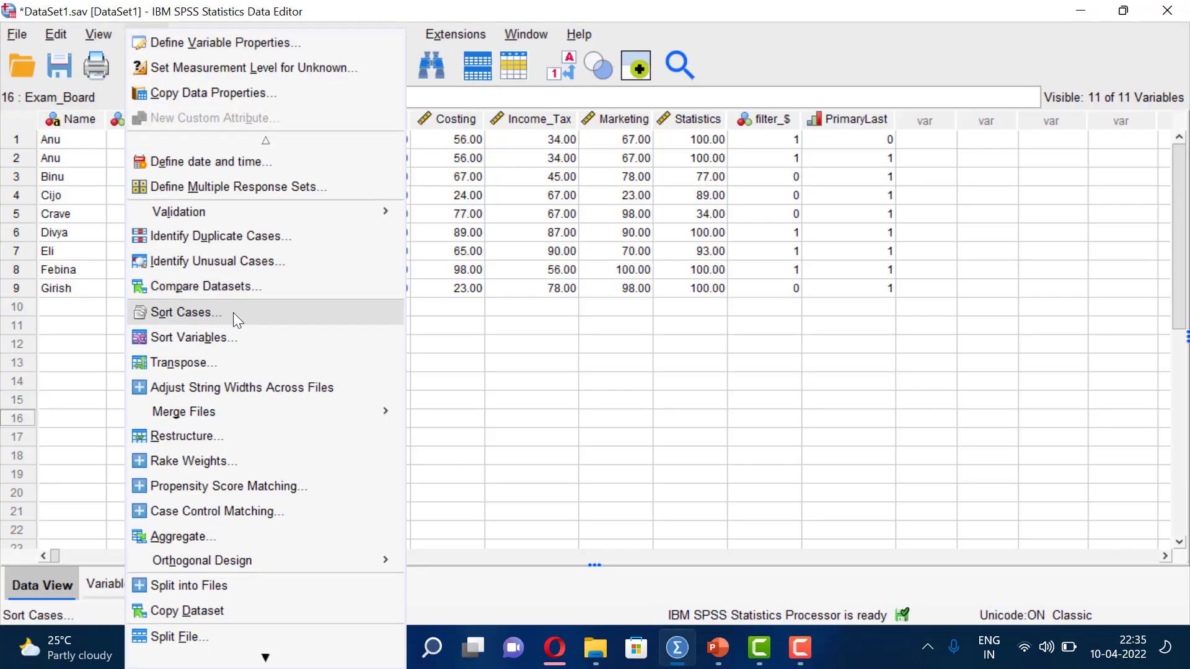
{"action": "left_click", "coordinate": [348, 311]}
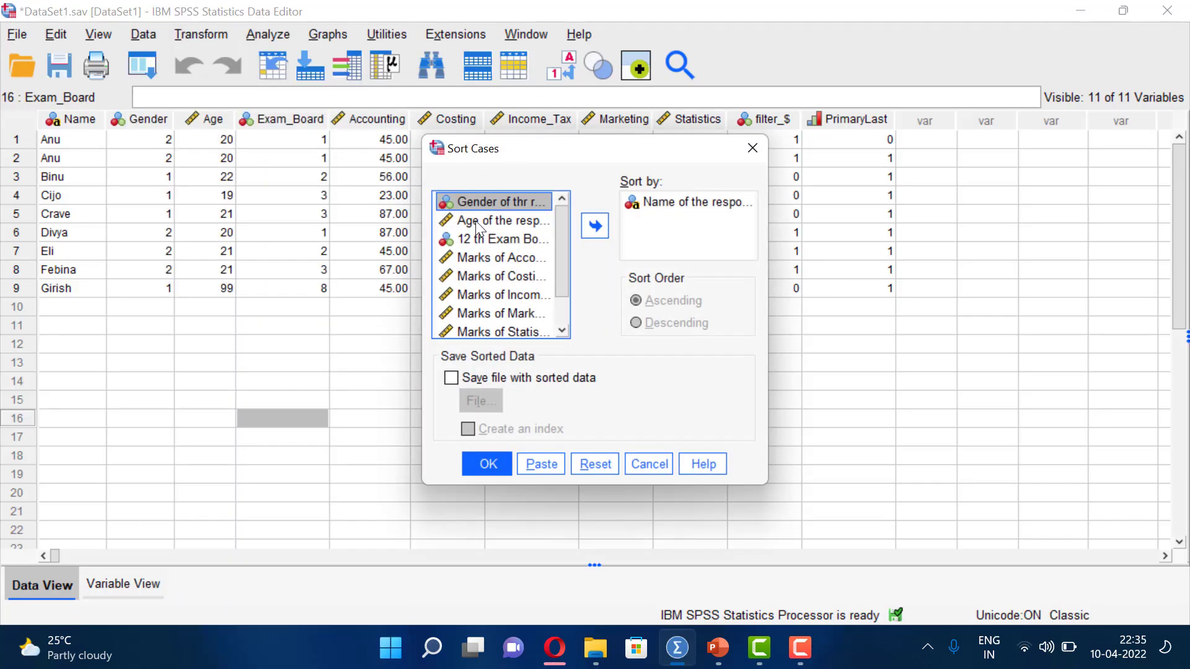
{"action": "left_click", "coordinate": [675, 205]}
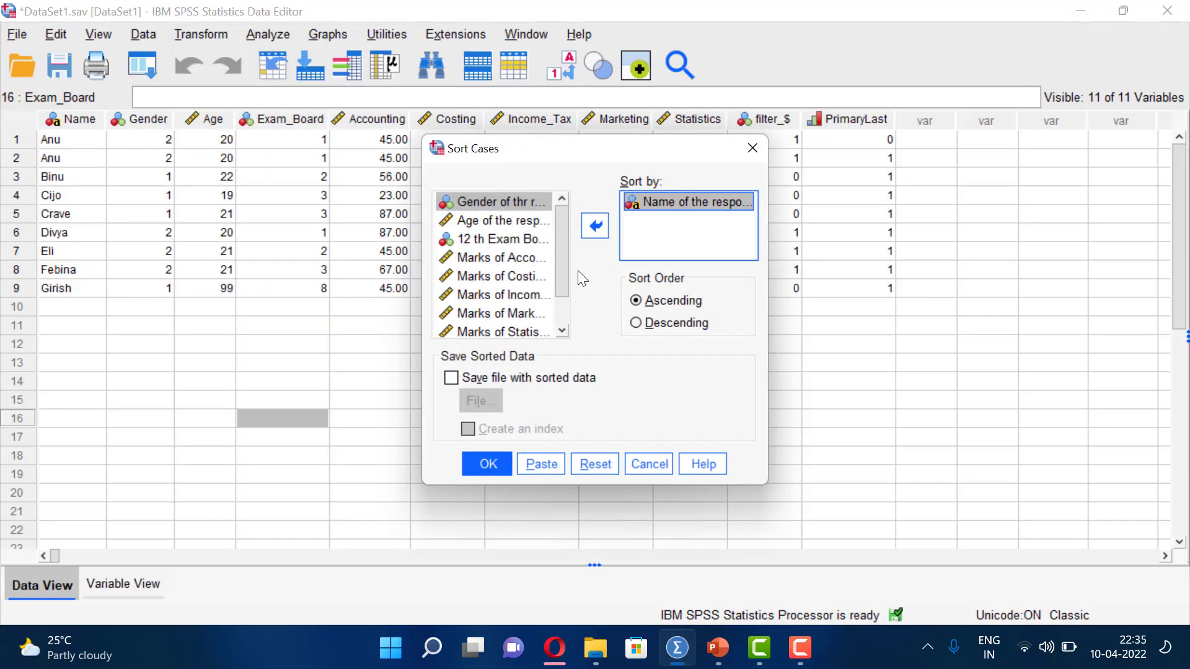
{"action": "left_click", "coordinate": [601, 235]}
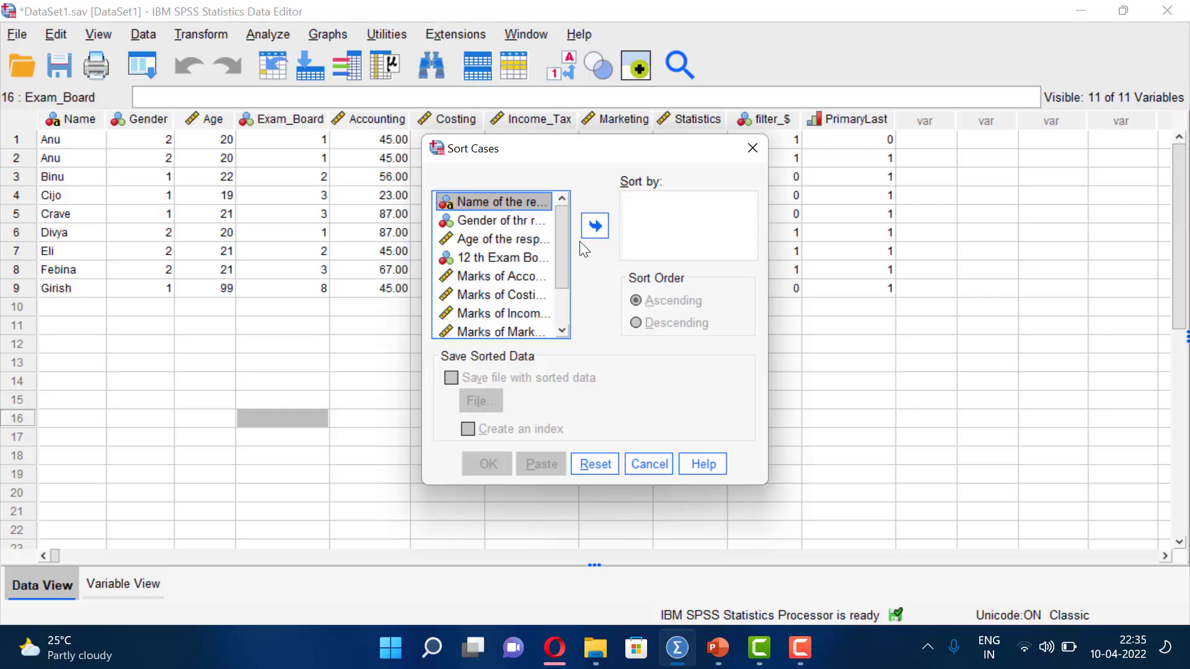
{"action": "left_click", "coordinate": [496, 244]}
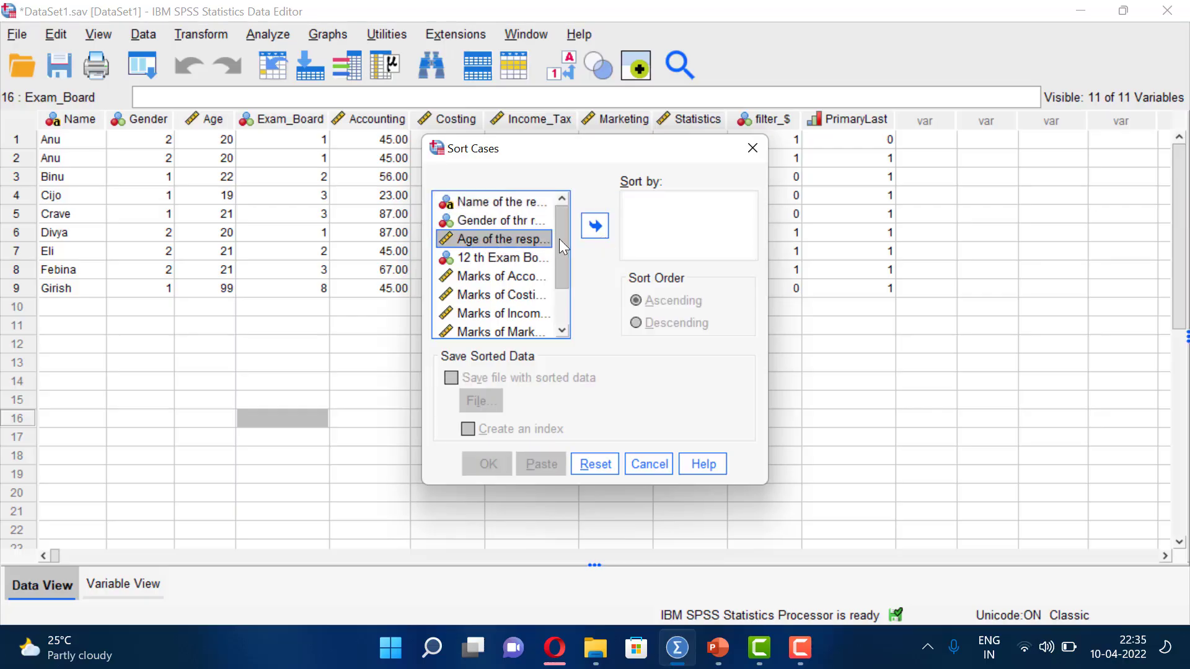
{"action": "left_click", "coordinate": [590, 229]}
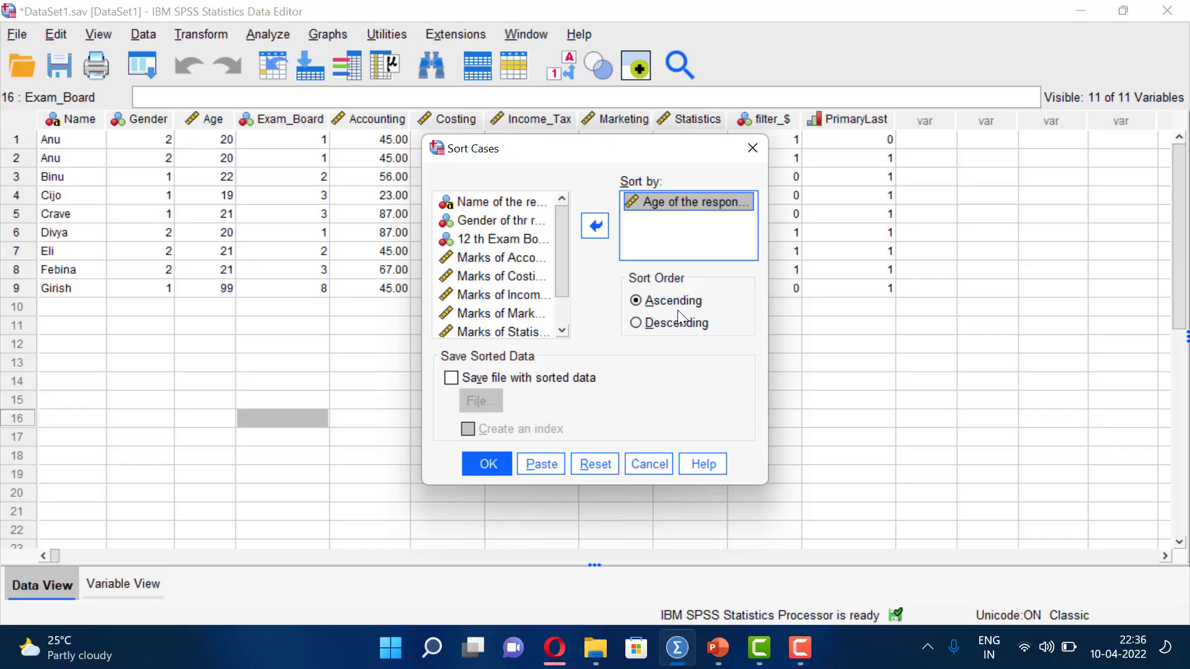
{"action": "left_click", "coordinate": [634, 325]}
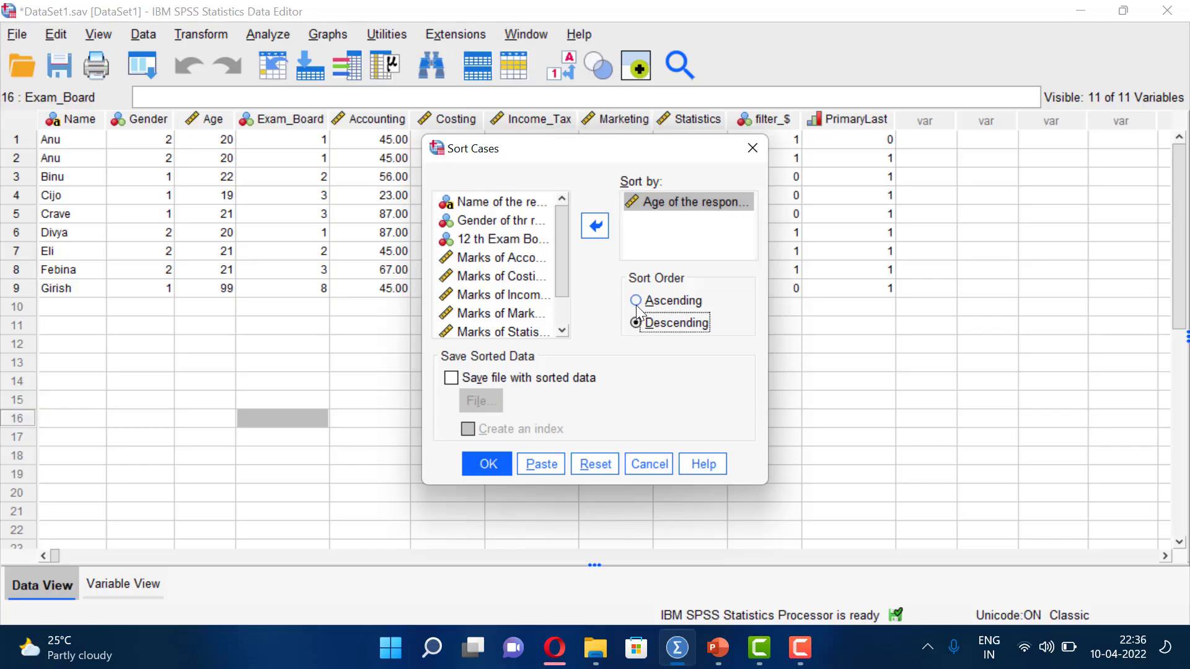
{"action": "left_click", "coordinate": [635, 301]}
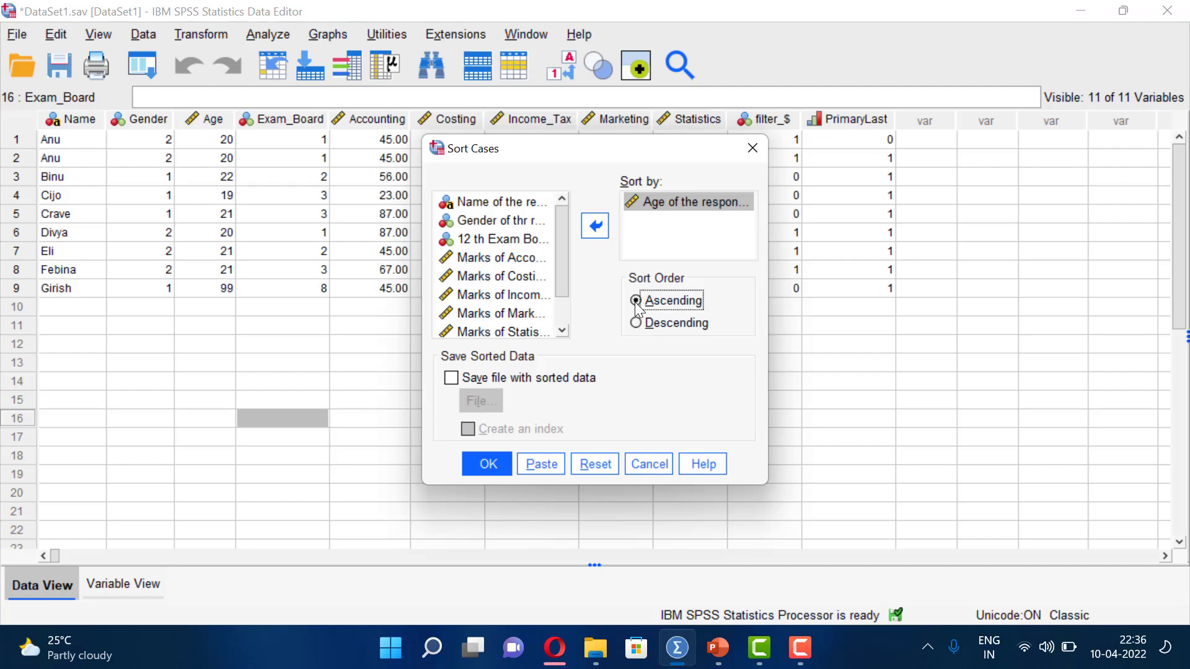
{"action": "left_click", "coordinate": [489, 461]}
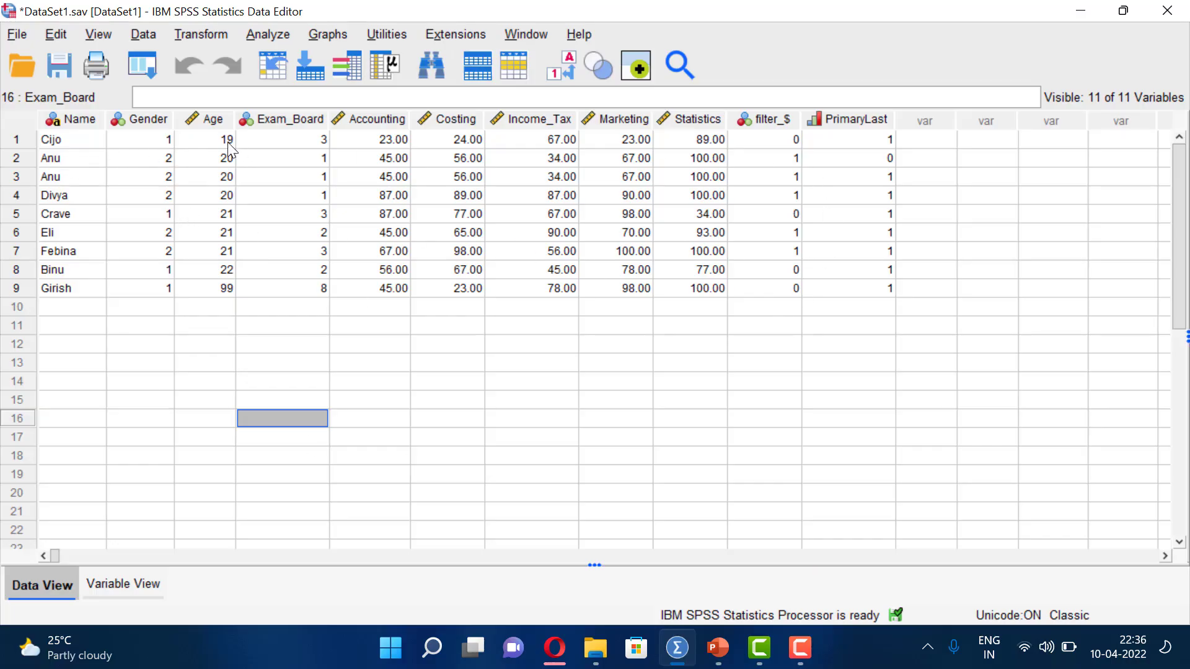
Step: Use Sort Variables to order the variables by Name, ascending
{"action": "key", "text": "F10"}
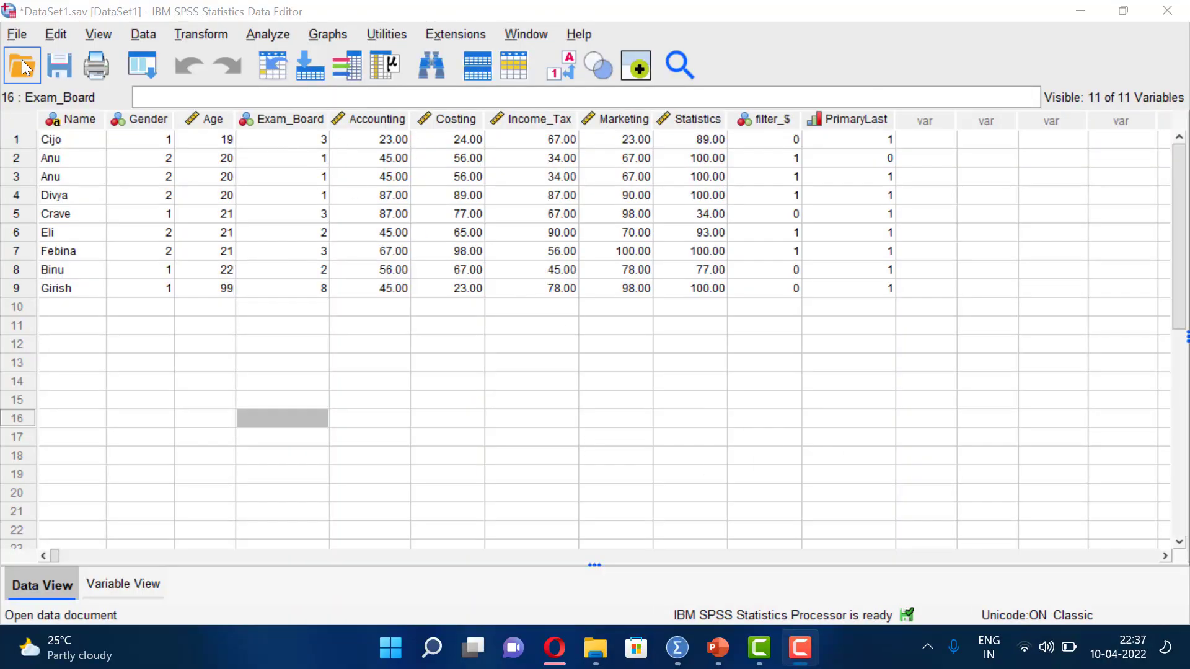
{"action": "left_click", "coordinate": [147, 31]}
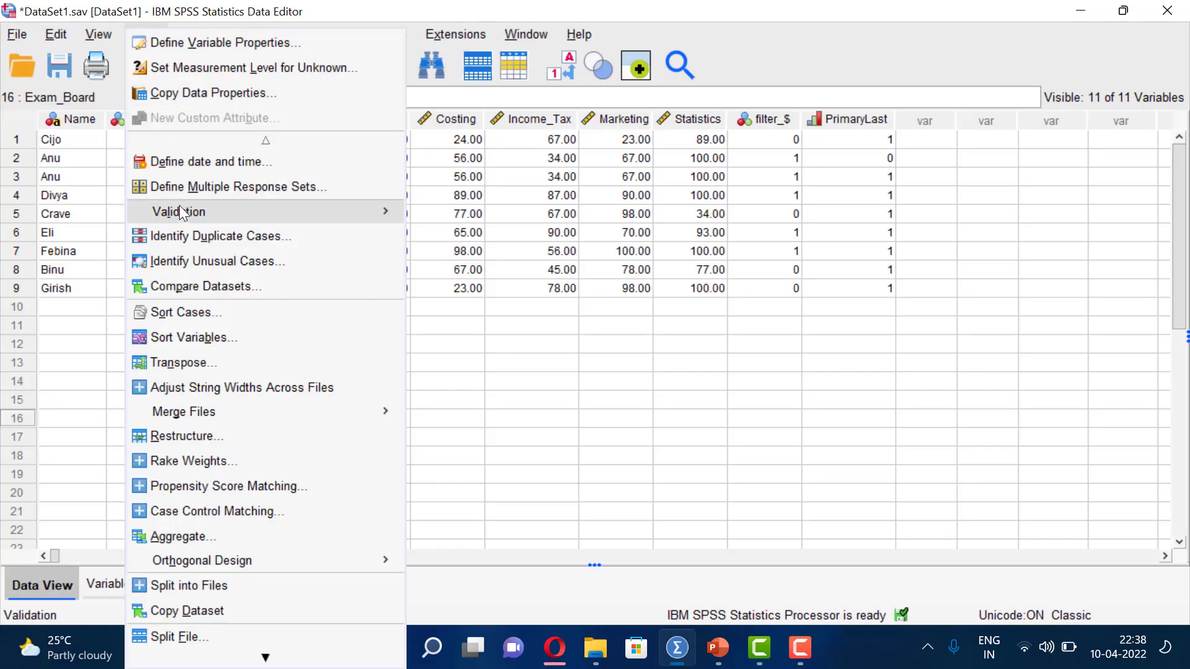
{"action": "left_click", "coordinate": [365, 340]}
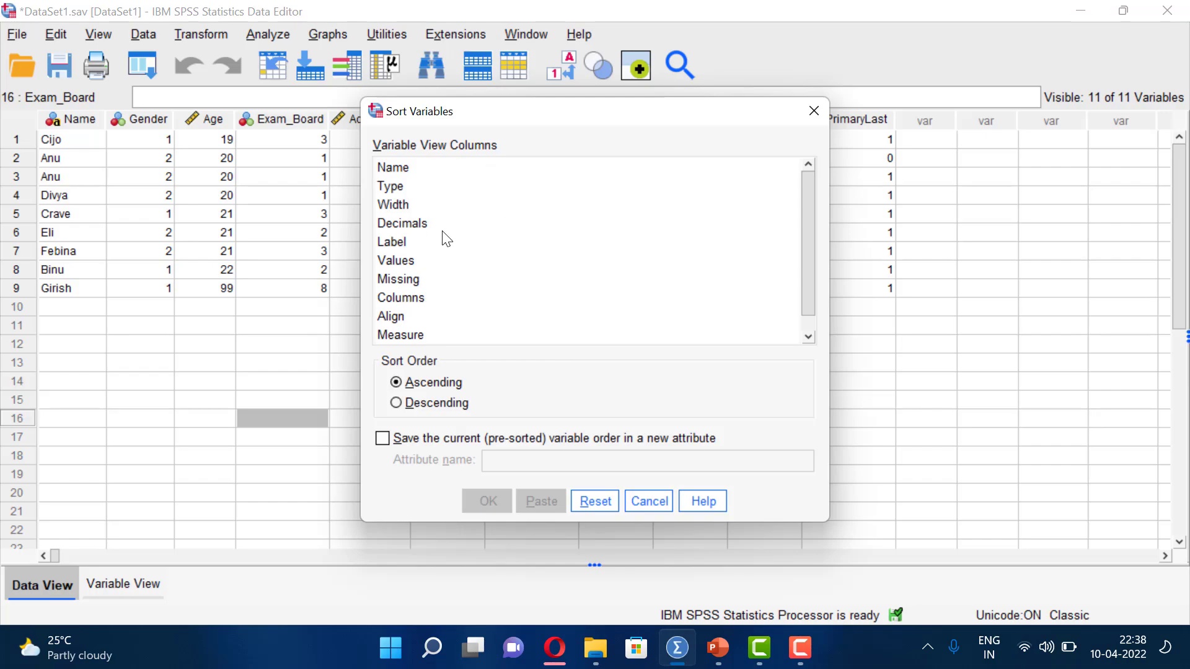
{"action": "left_click", "coordinate": [397, 169]}
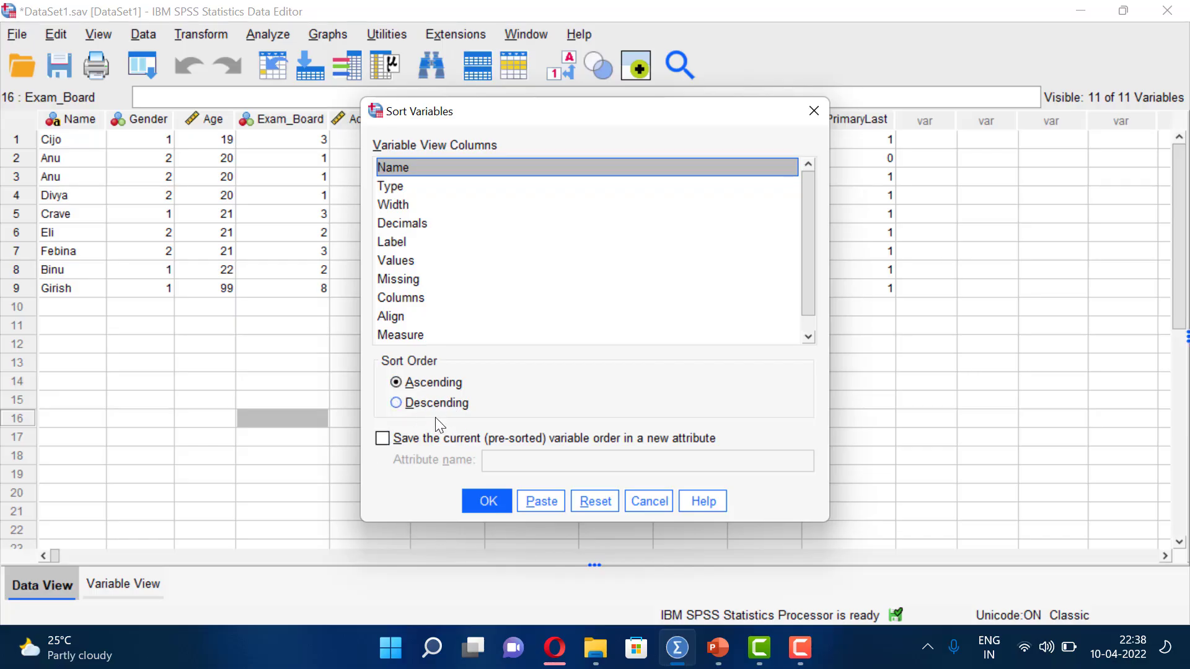
{"action": "left_click", "coordinate": [487, 501]}
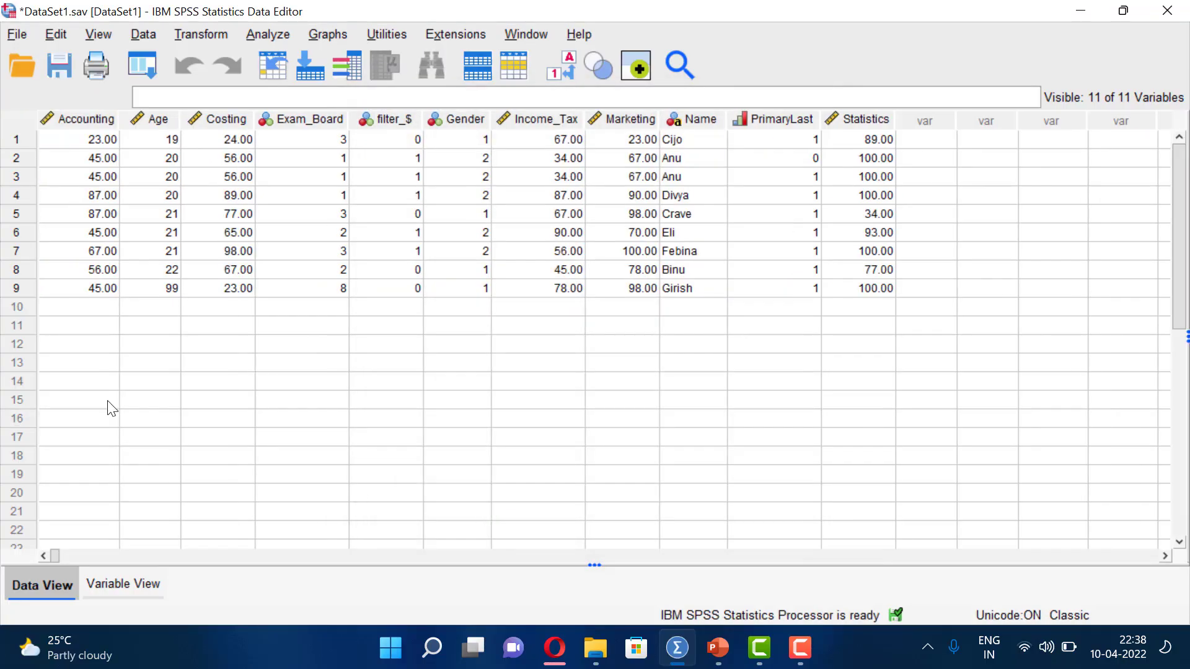